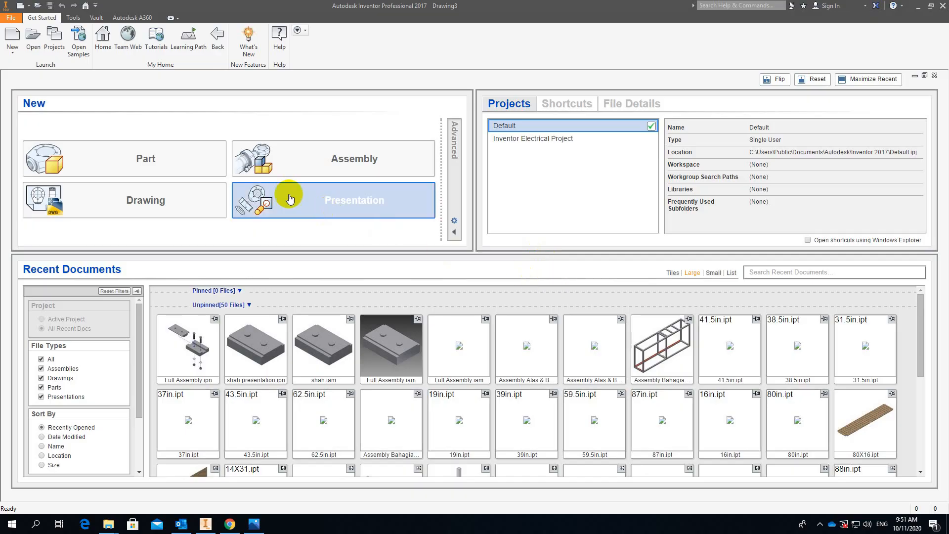
# Create a new drawing from the metric ANSI (mm).idw template.
pyautogui.click(12, 48)
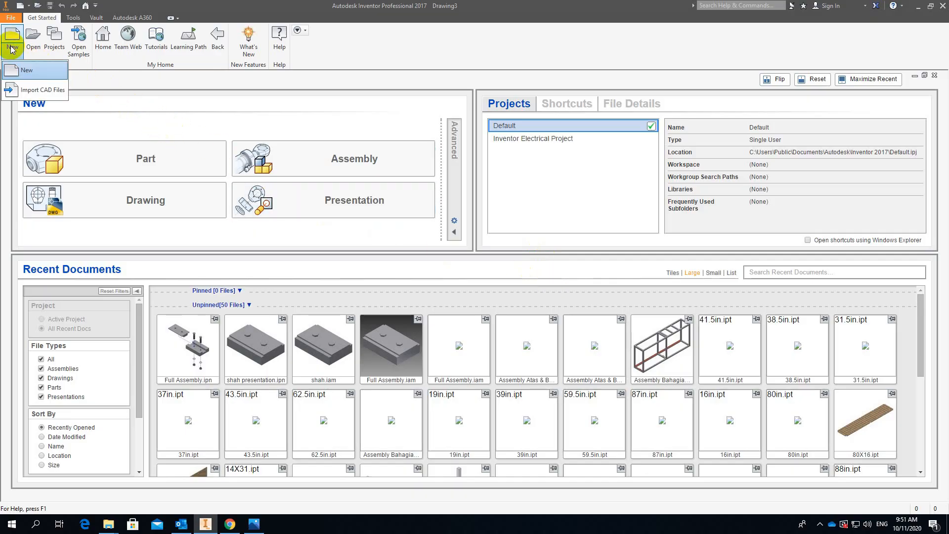
pyautogui.click(25, 69)
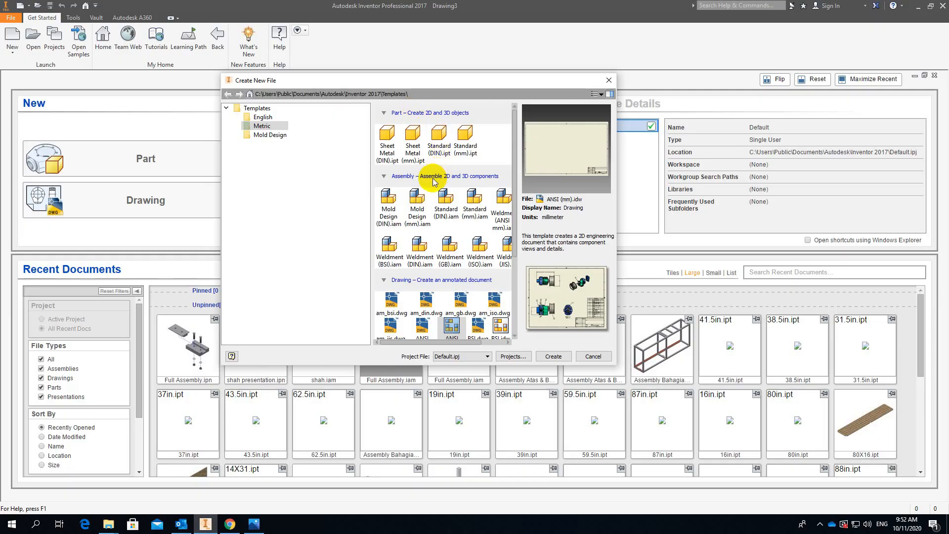
pyautogui.scroll(-4, 433, 182)
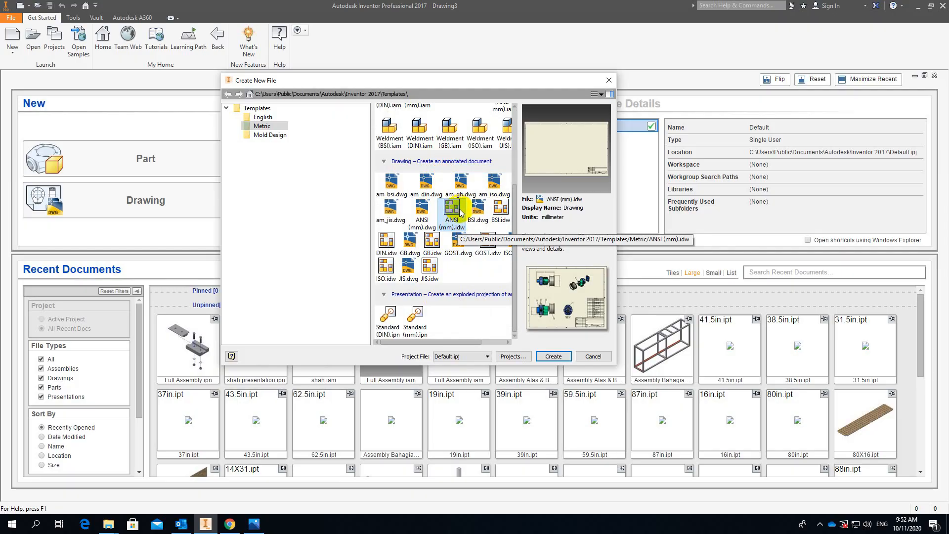
pyautogui.click(558, 362)
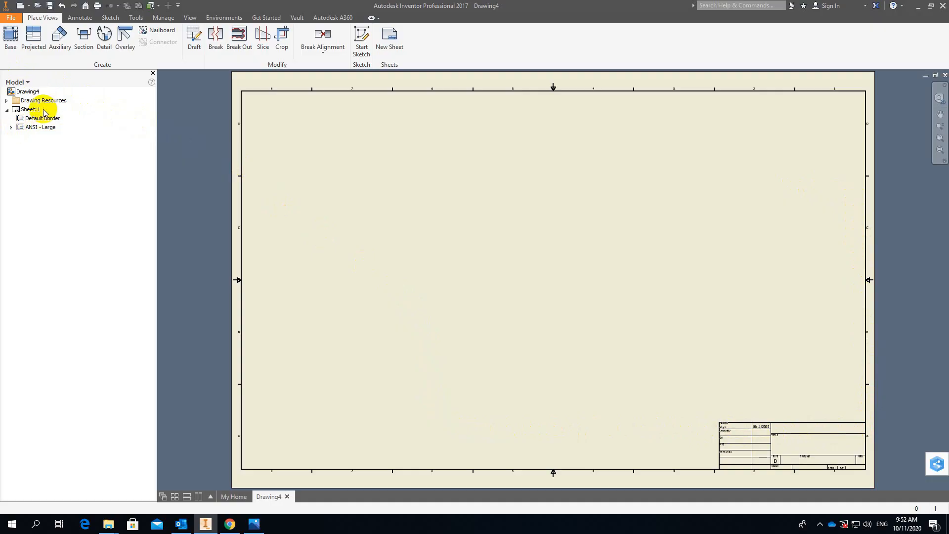
# Edit Sheet:1 to use A3 size with landscape orientation.
pyautogui.click(19, 128)
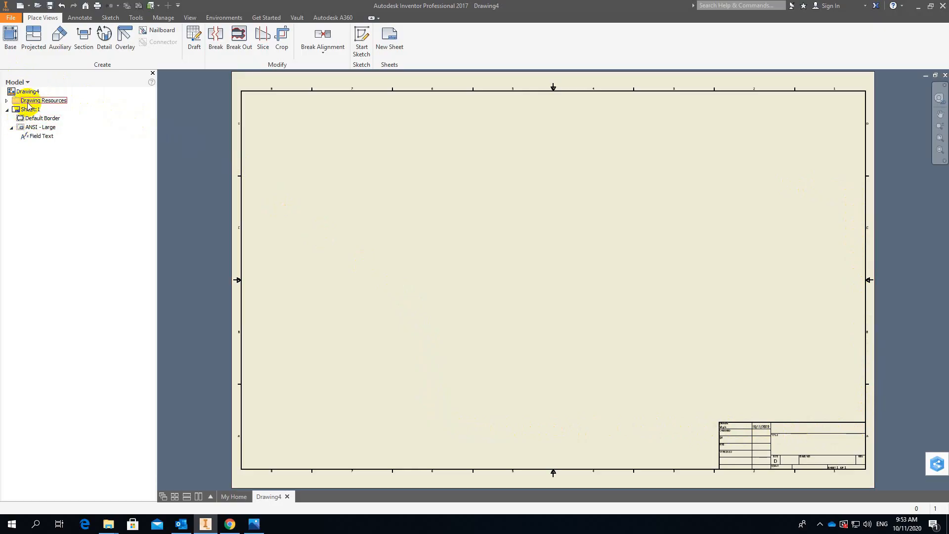
pyautogui.rightClick(28, 111)
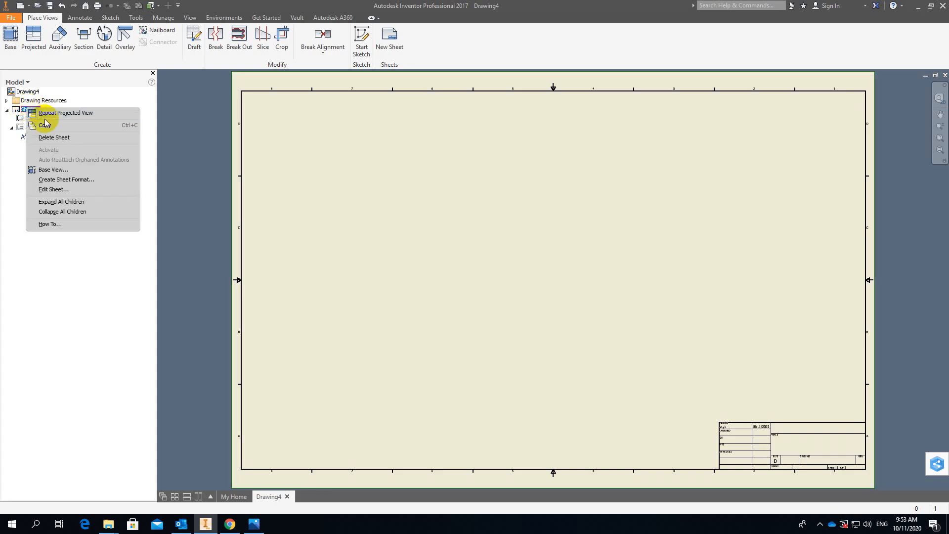
pyautogui.click(65, 192)
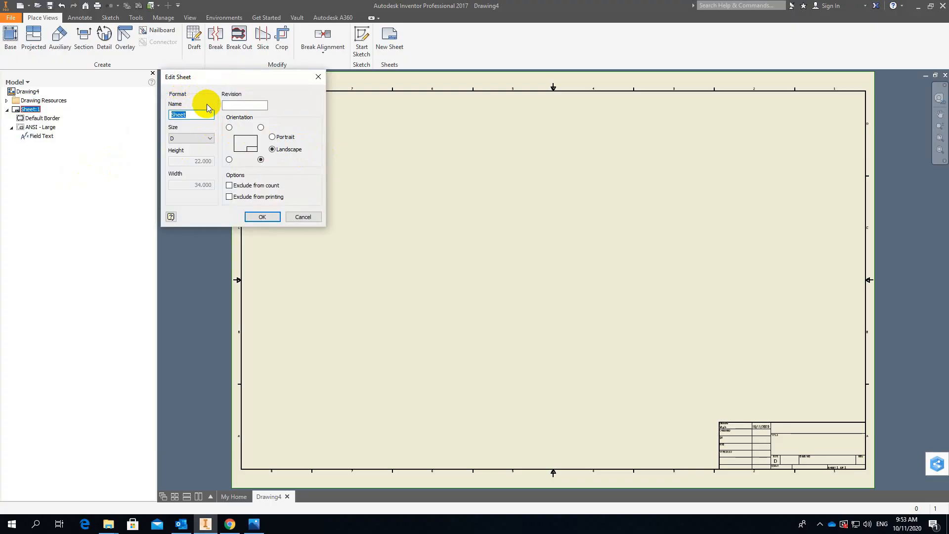
pyautogui.click(210, 140)
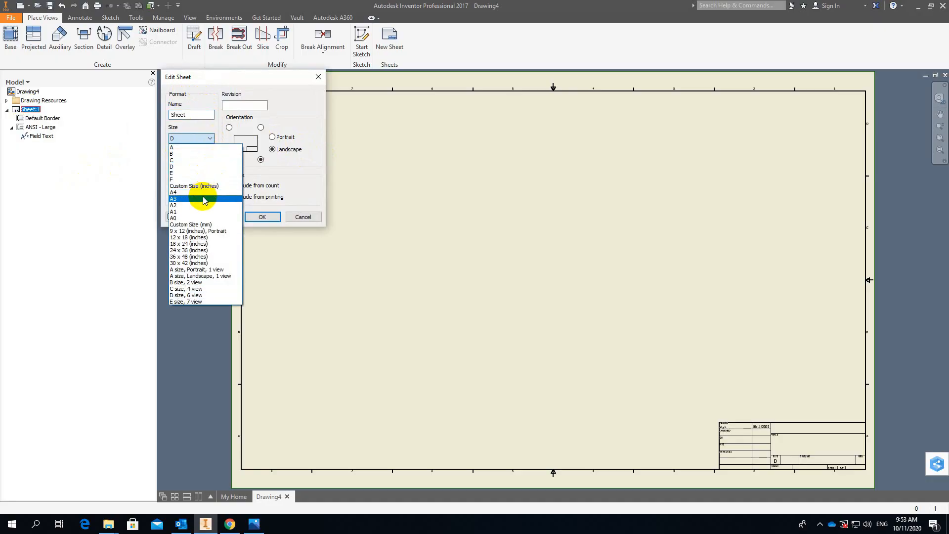
pyautogui.click(202, 200)
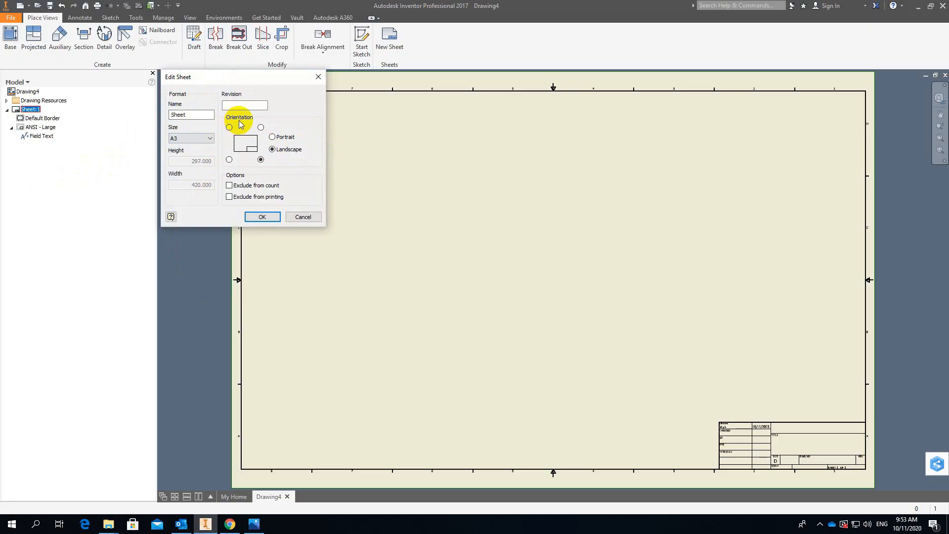
pyautogui.click(272, 138)
pyautogui.click(273, 150)
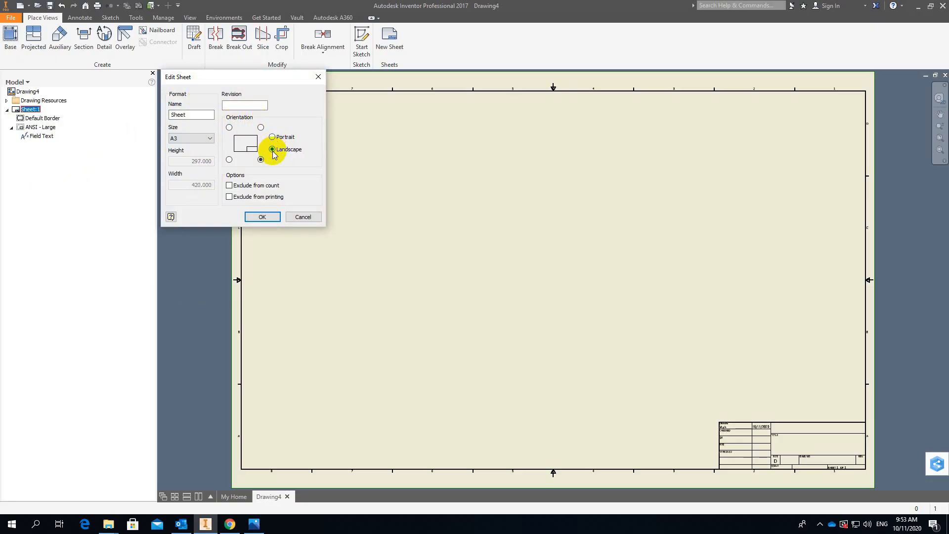
pyautogui.click(264, 218)
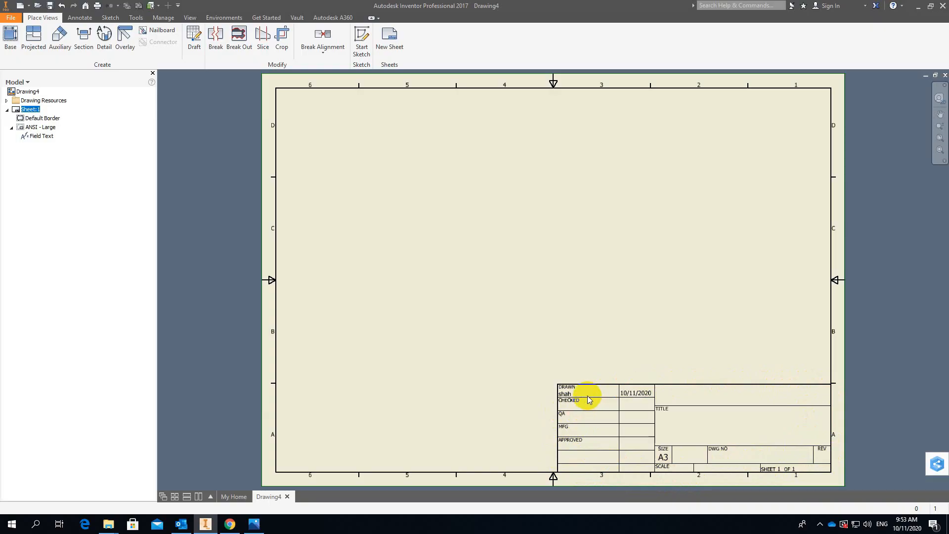
# Replace the author in the drawing's iProperties summary with the drafter's fuller name and apply it.
pyautogui.rightClick(15, 94)
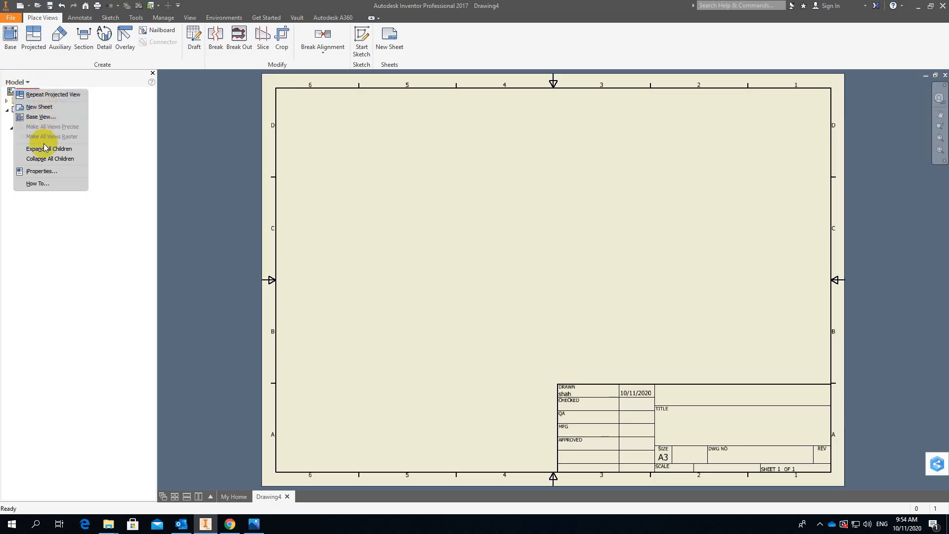
pyautogui.click(42, 171)
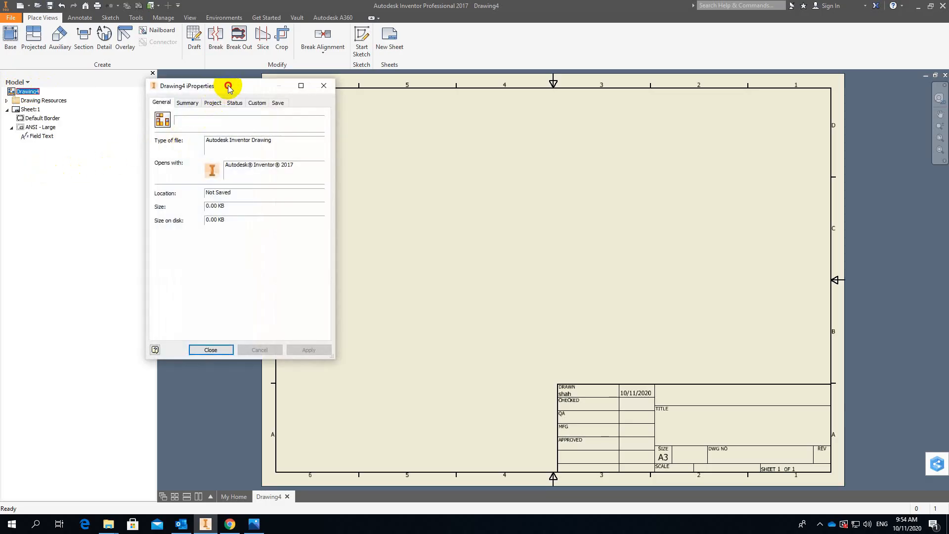
pyautogui.moveTo(229, 85)
pyautogui.mouseDown()
pyautogui.moveTo(419, 161)
pyautogui.moveTo(447, 203)
pyautogui.moveTo(438, 210)
pyautogui.mouseUp()
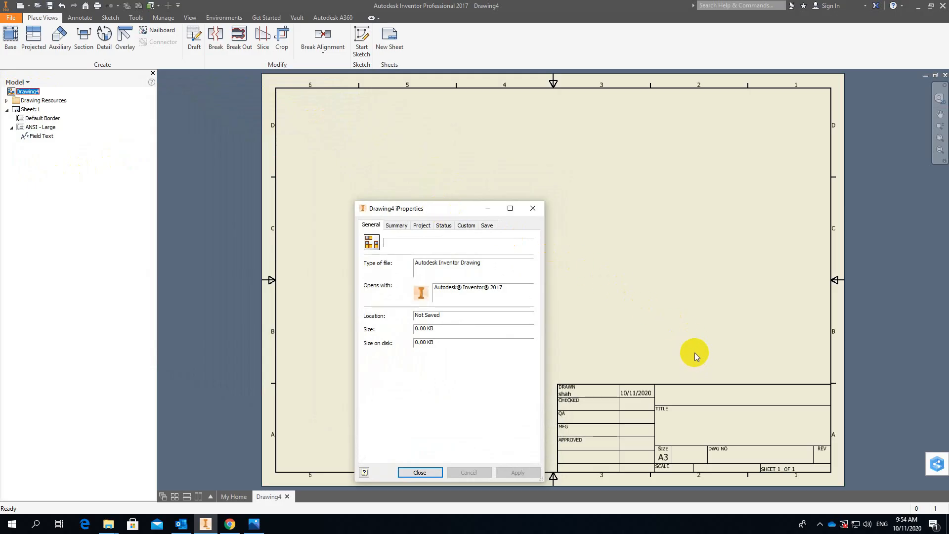
pyautogui.moveTo(460, 210); pyautogui.dragTo(431, 191)
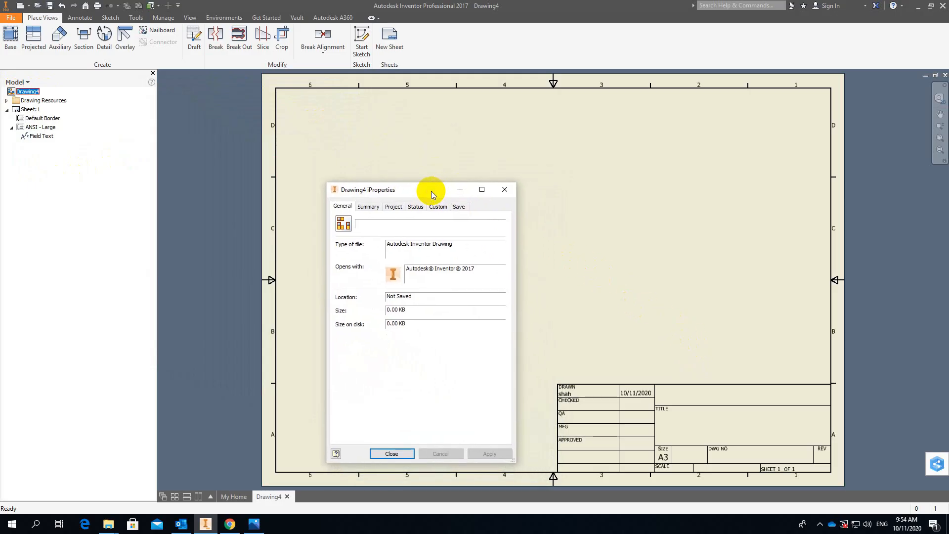
pyautogui.click(370, 208)
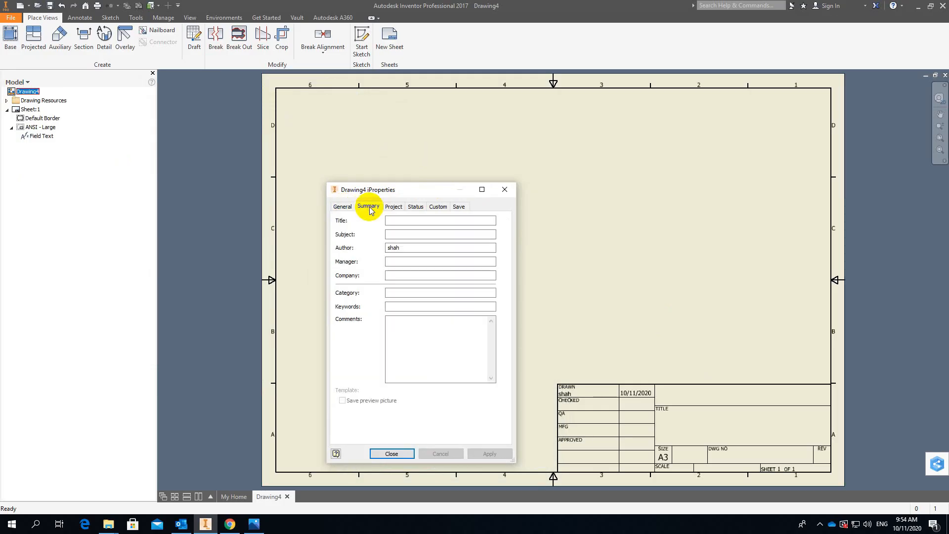
pyautogui.click(402, 247)
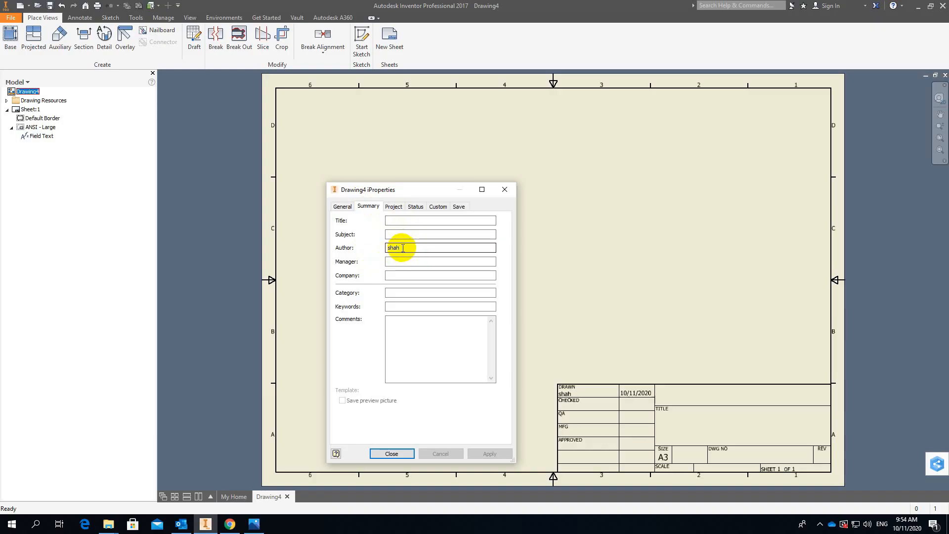
pyautogui.moveTo(402, 247); pyautogui.dragTo(372, 246)
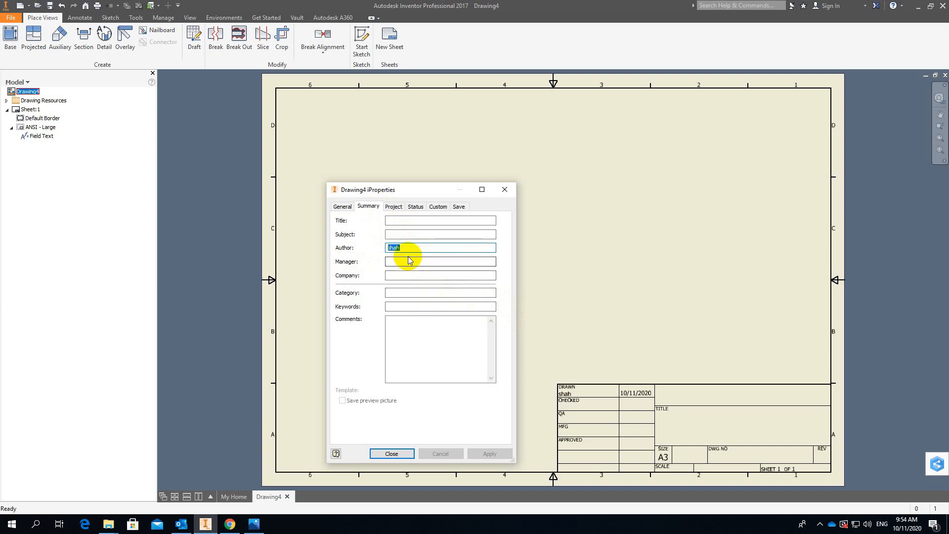
pyautogui.write('Mohd S')
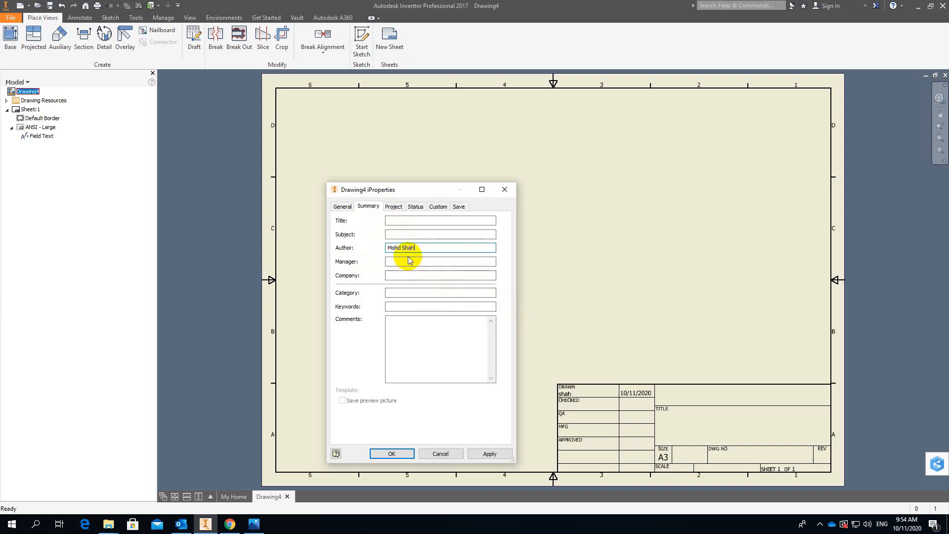
pyautogui.click(493, 456)
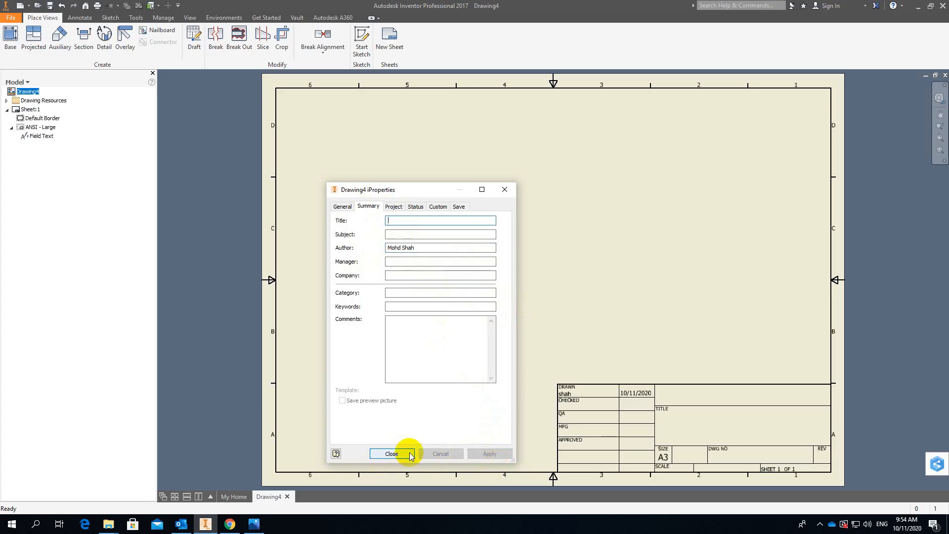
pyautogui.click(391, 453)
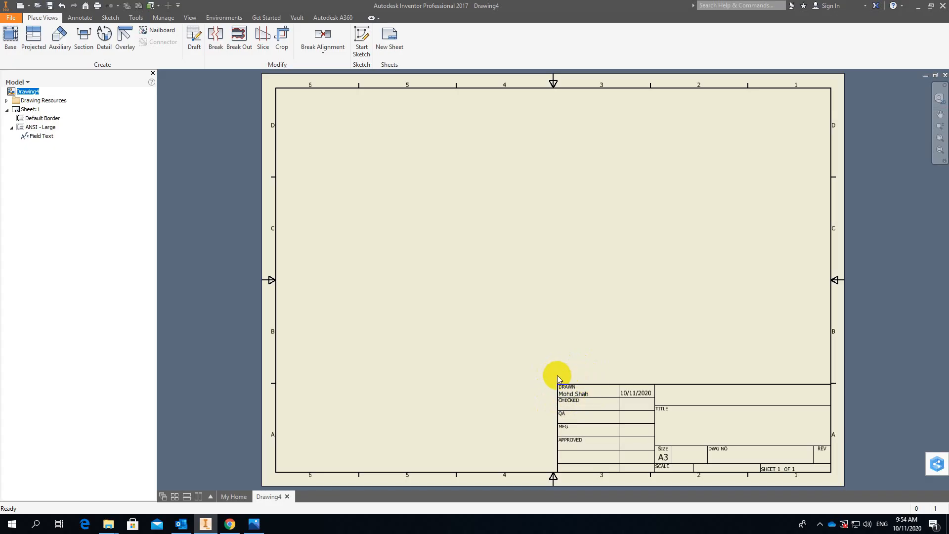
# Set the title in the drawing's iProperties summary to "Project" and apply it to the title block.
pyautogui.rightClick(25, 95)
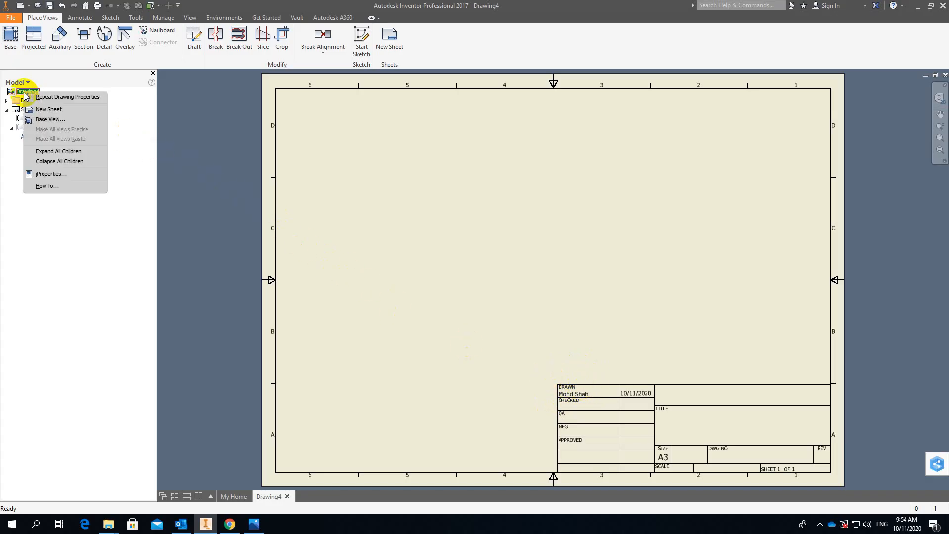
pyautogui.click(44, 175)
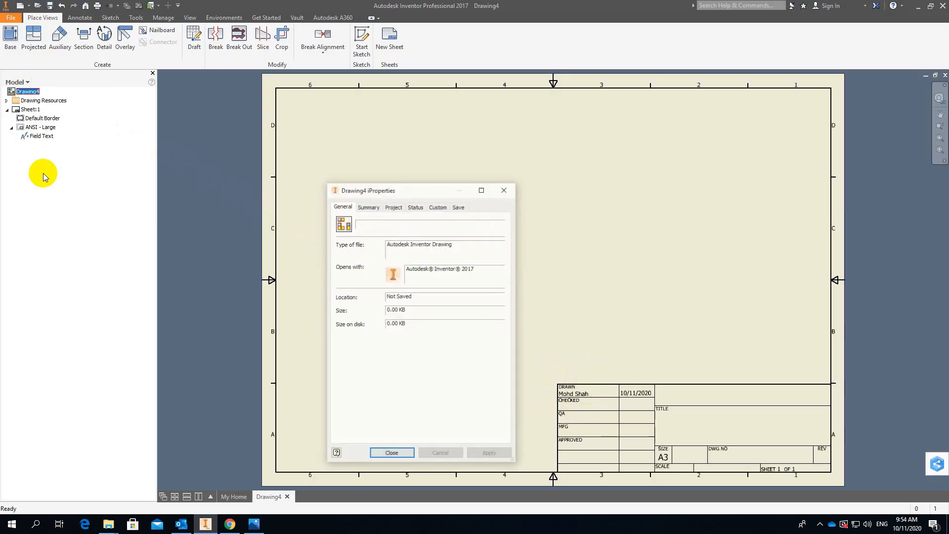
pyautogui.click(369, 207)
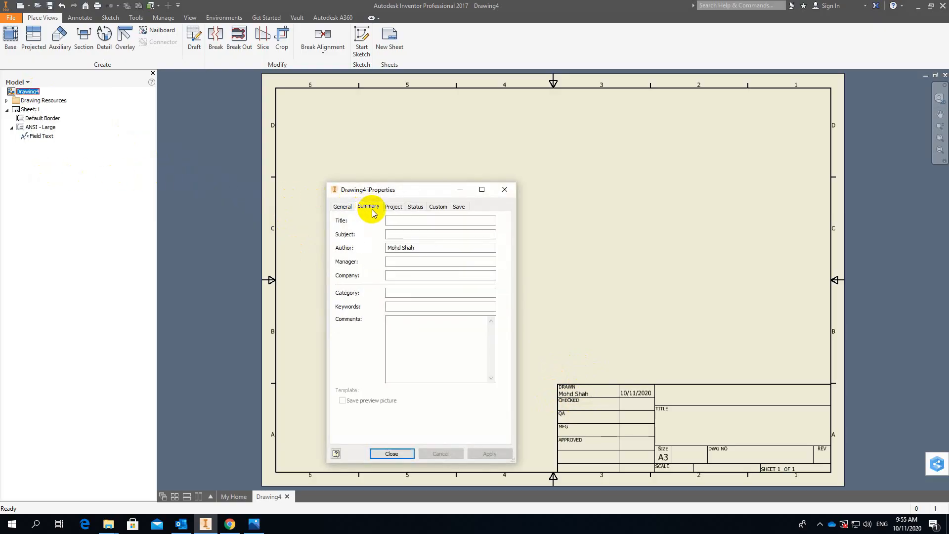
pyautogui.click(390, 221)
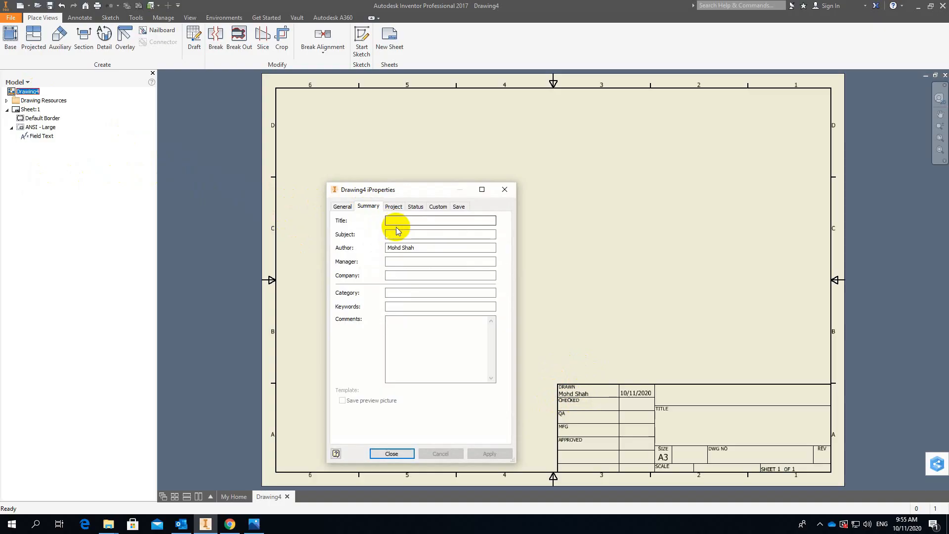
pyautogui.click(397, 247)
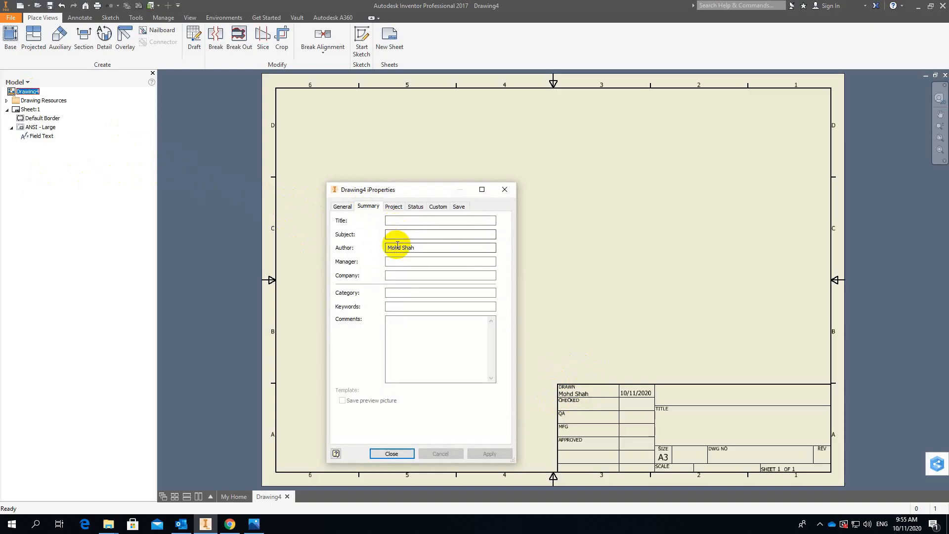
pyautogui.click(391, 220)
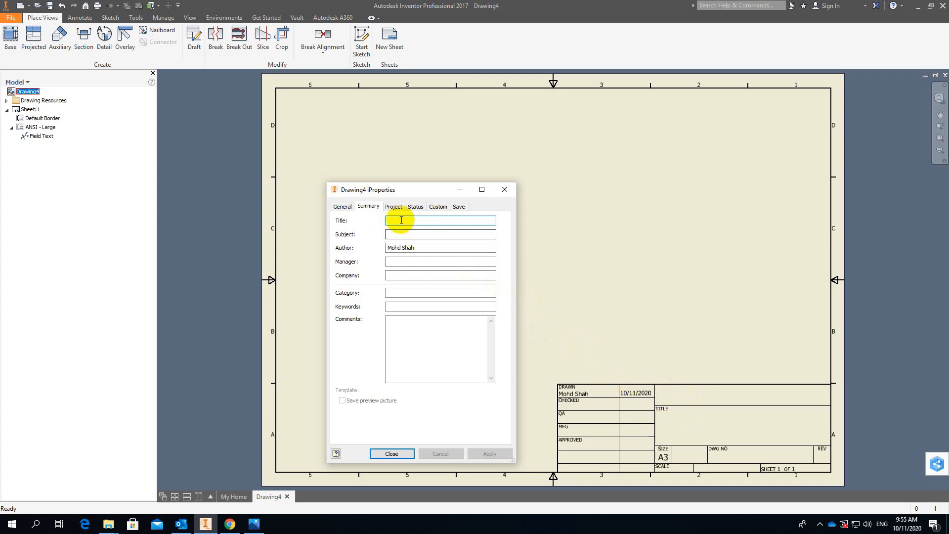
pyautogui.write('Project')
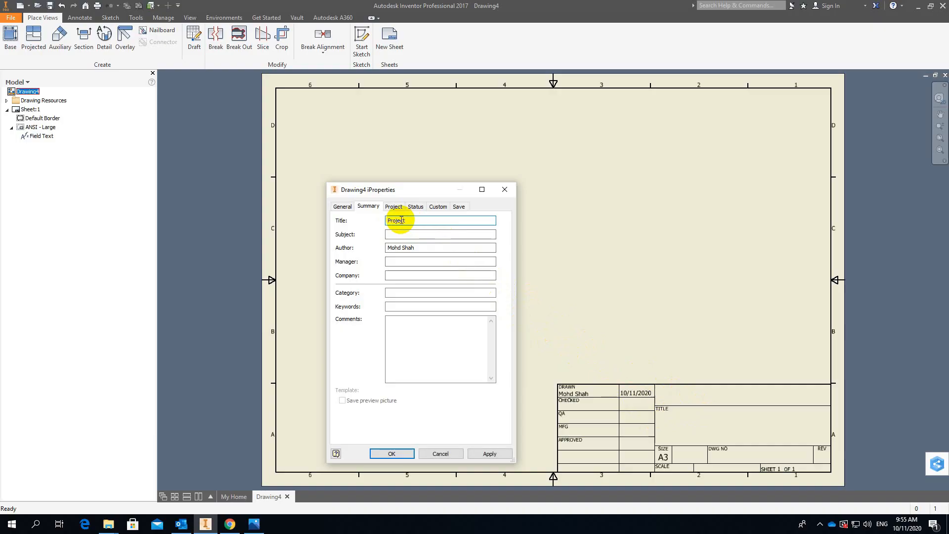
pyautogui.click(388, 221)
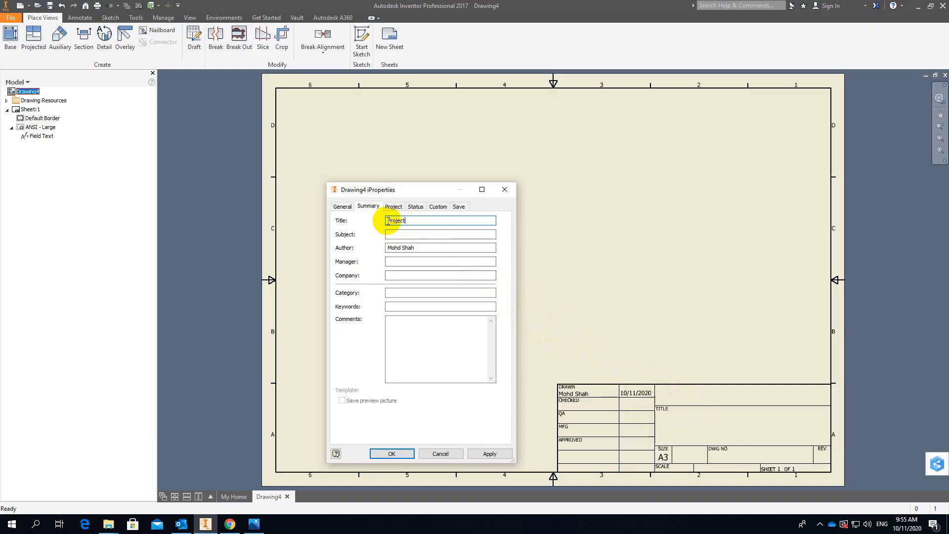
pyautogui.click(436, 237)
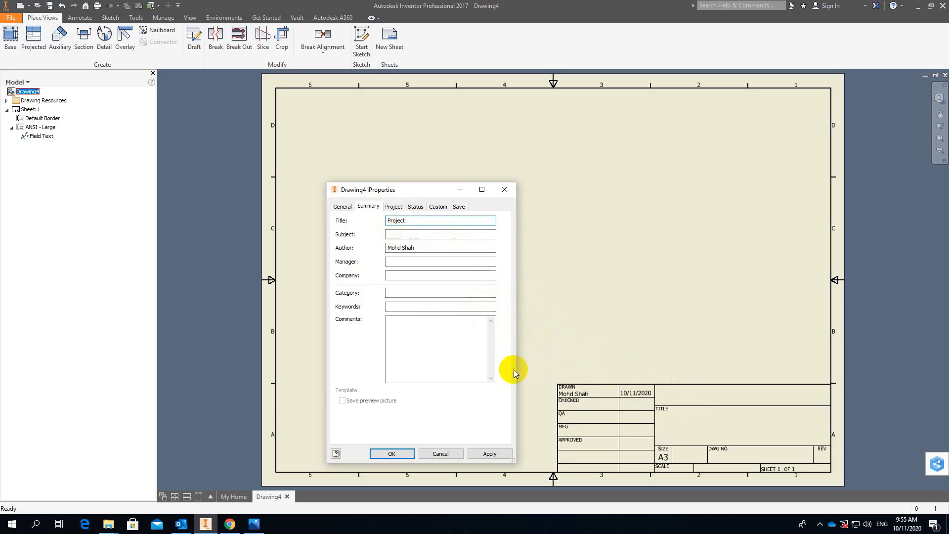
pyautogui.click(493, 454)
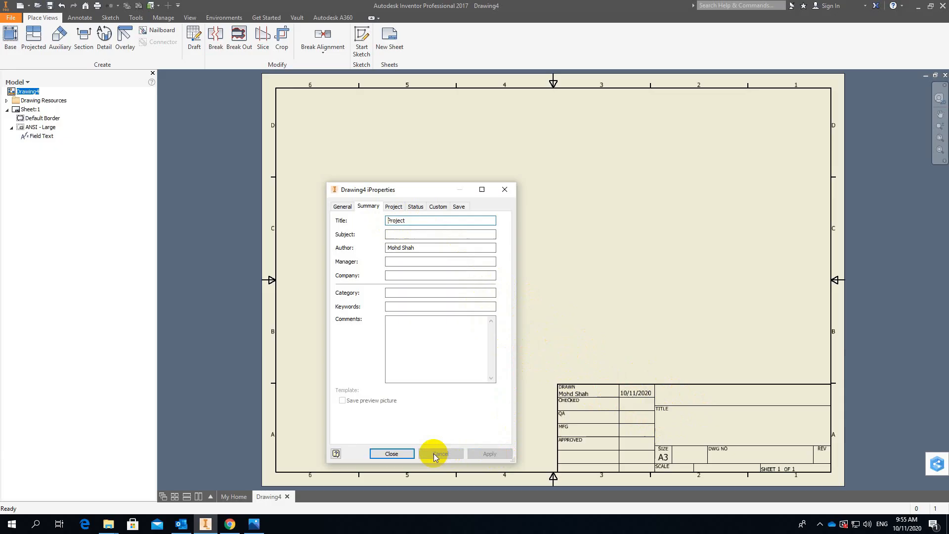
pyautogui.click(403, 453)
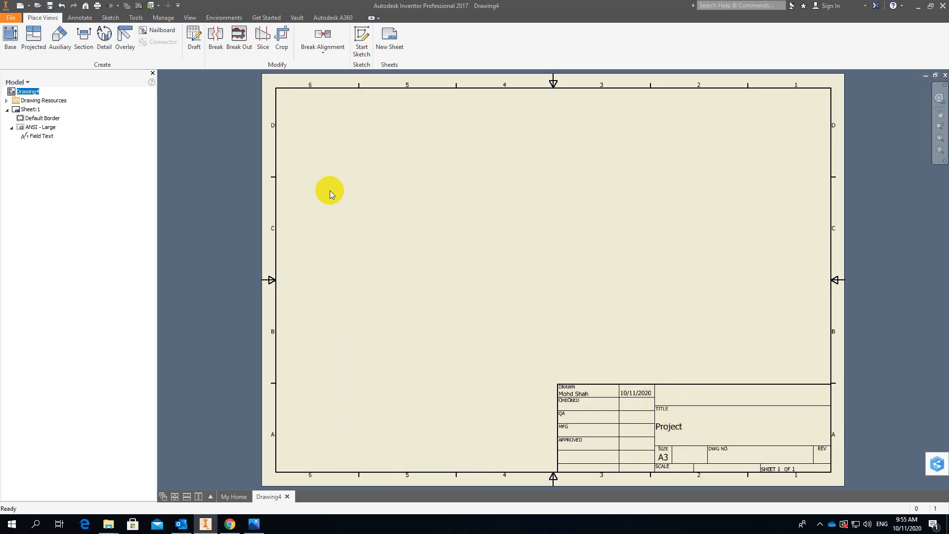
# Set the company in the drawing's iProperties summary to "Politeknik Seberang Perai" and apply it to the title block.
pyautogui.rightClick(23, 92)
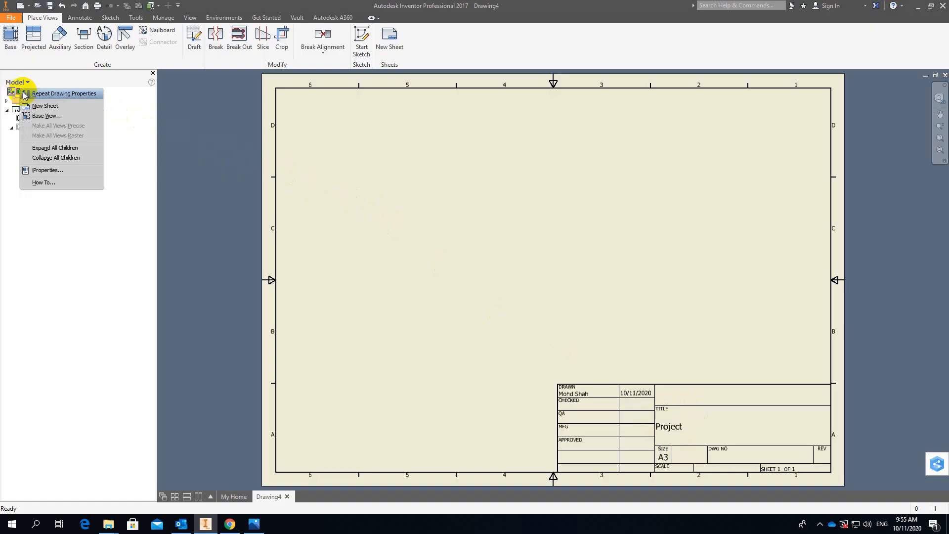
pyautogui.click(37, 170)
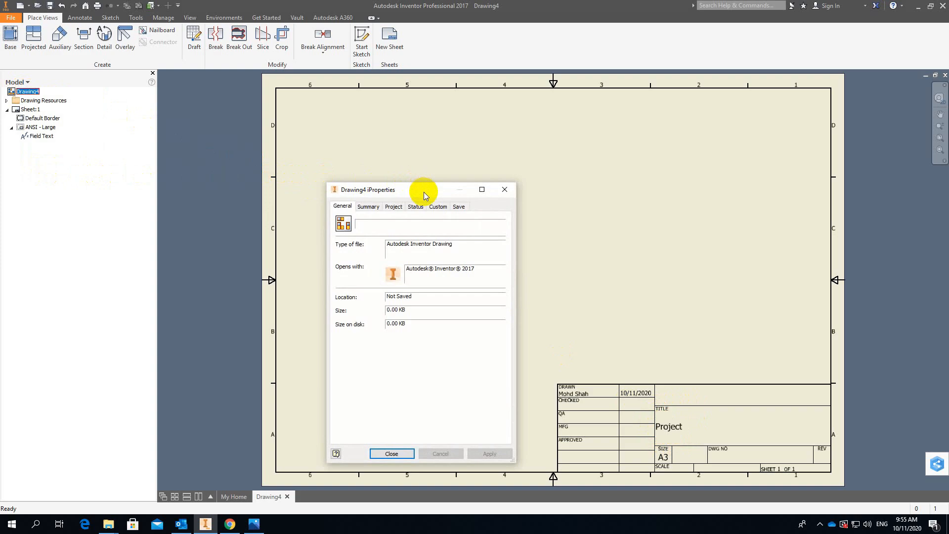
pyautogui.moveTo(423, 192); pyautogui.dragTo(421, 168)
pyautogui.click(365, 182)
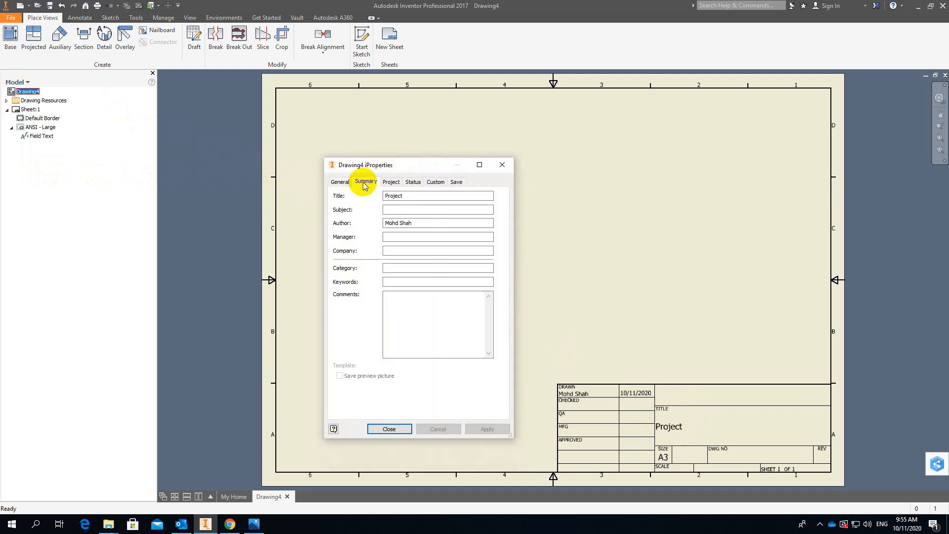
pyautogui.click(396, 212)
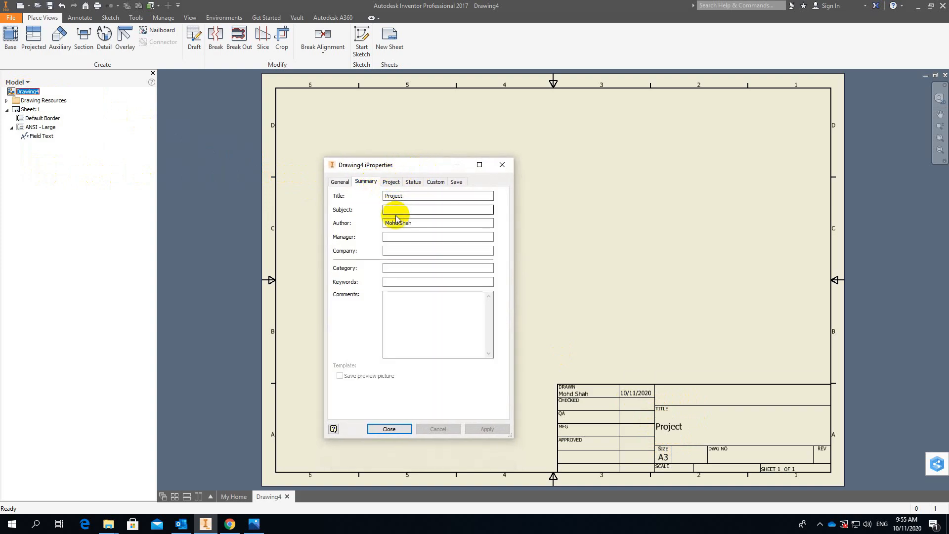
pyautogui.click(399, 250)
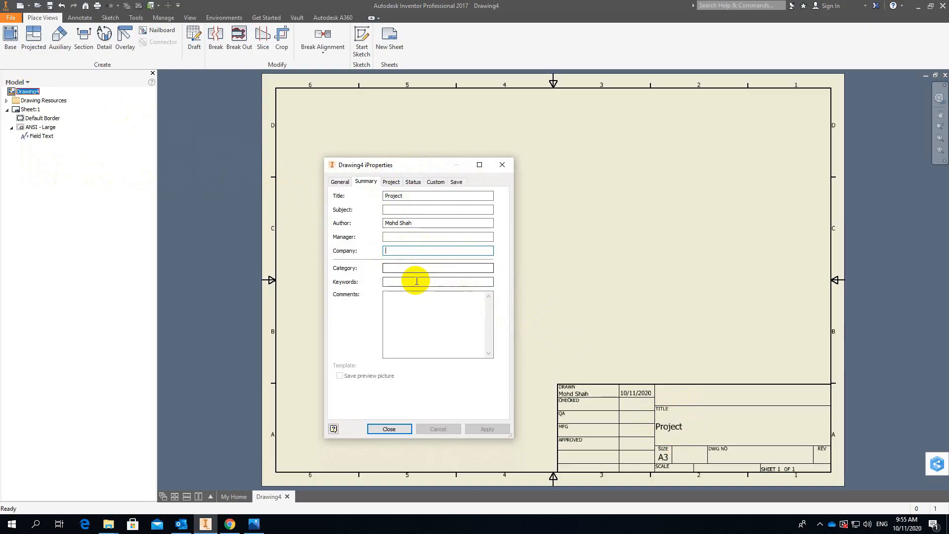
pyautogui.write('P')
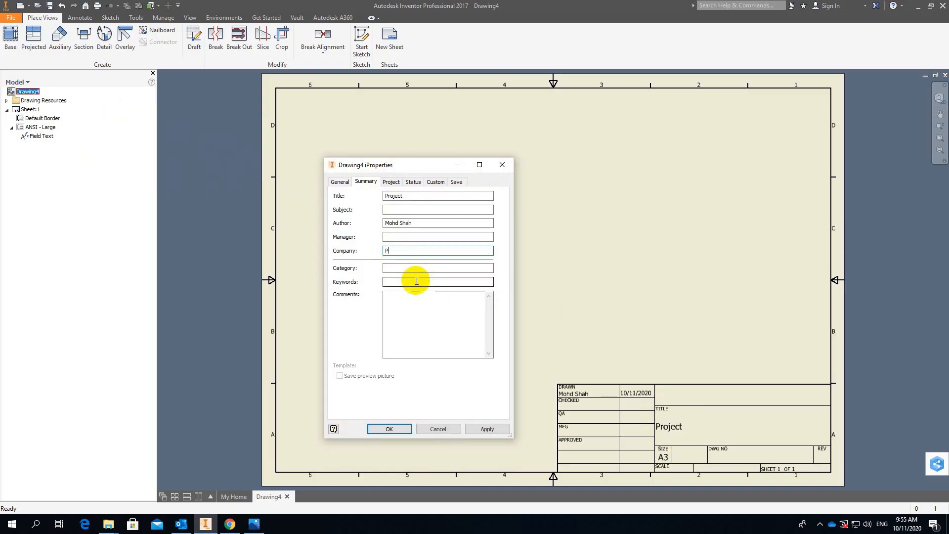
pyautogui.write('oliteknik Seberang Perai')
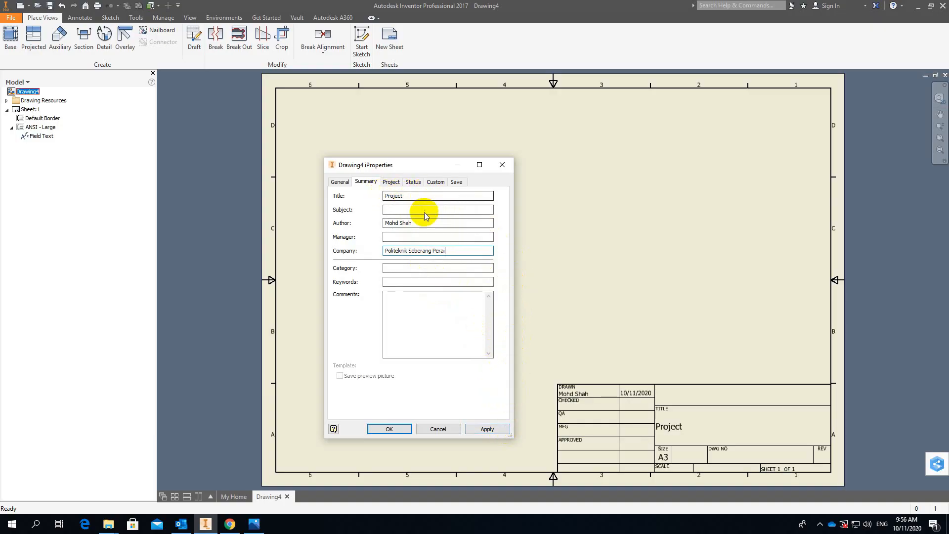
pyautogui.click(496, 429)
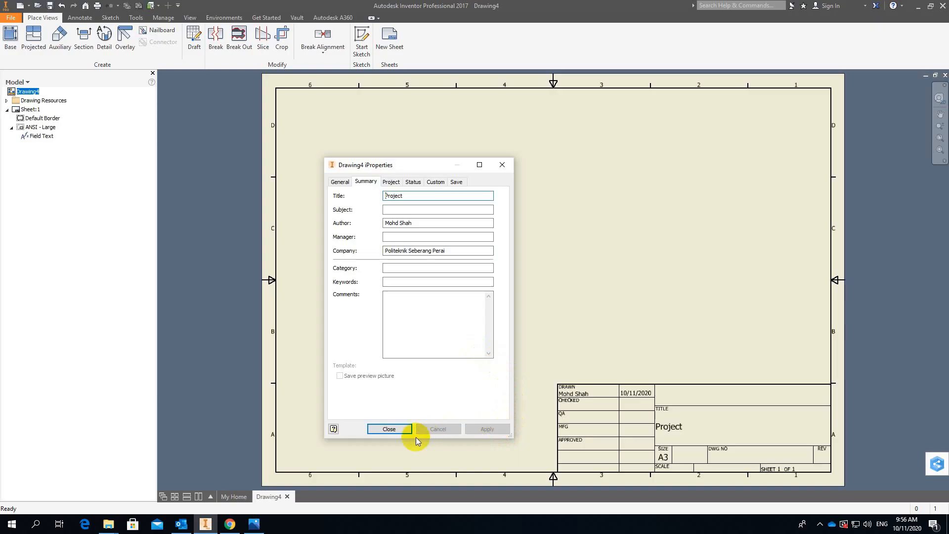
pyautogui.click(380, 429)
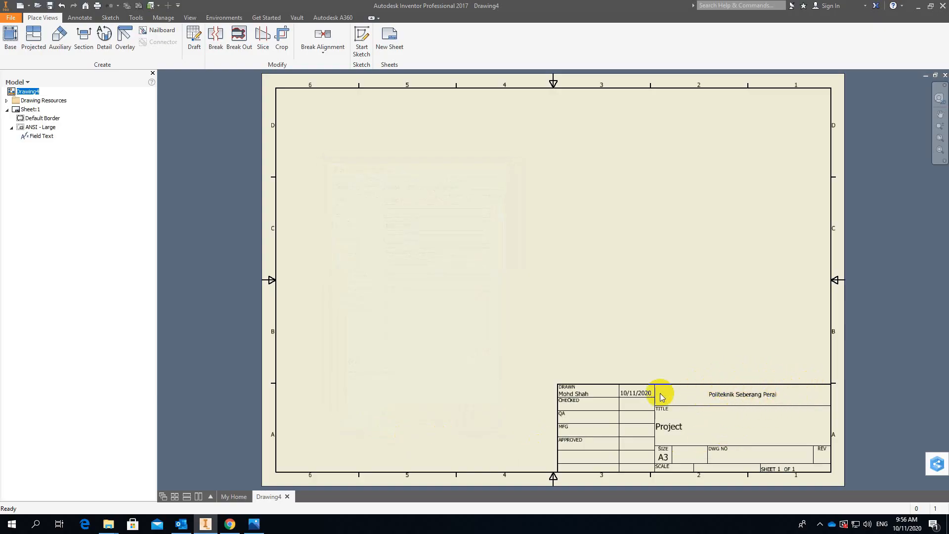
# Enter the checker's name as Checked By and the approver's name as Eng. Approved By in the iProperties status, and apply them.
pyautogui.rightClick(20, 93)
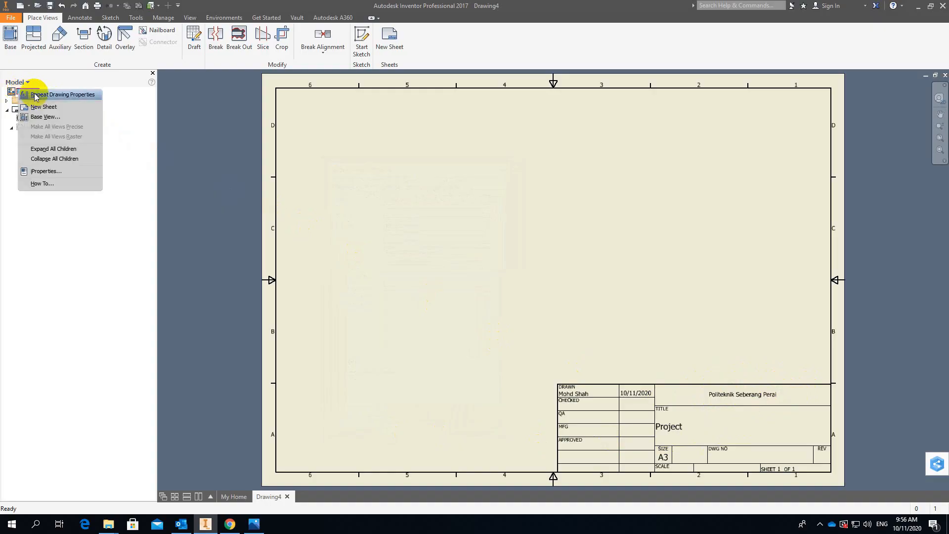
pyautogui.click(44, 172)
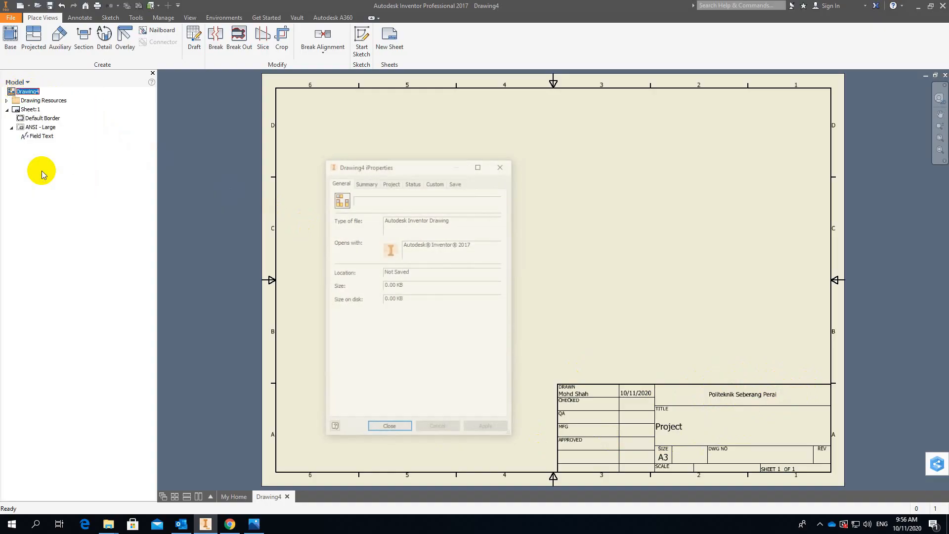
pyautogui.click(392, 182)
pyautogui.click(366, 182)
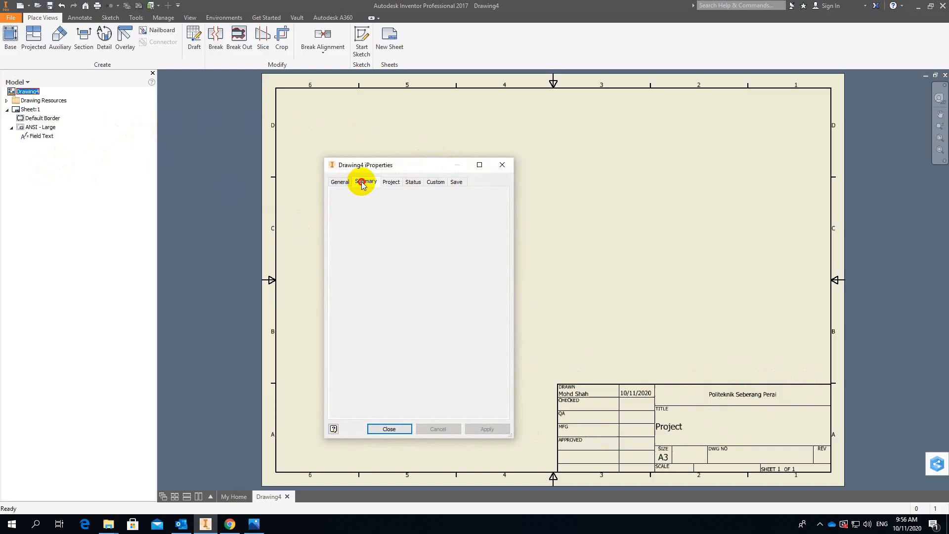
pyautogui.click(392, 182)
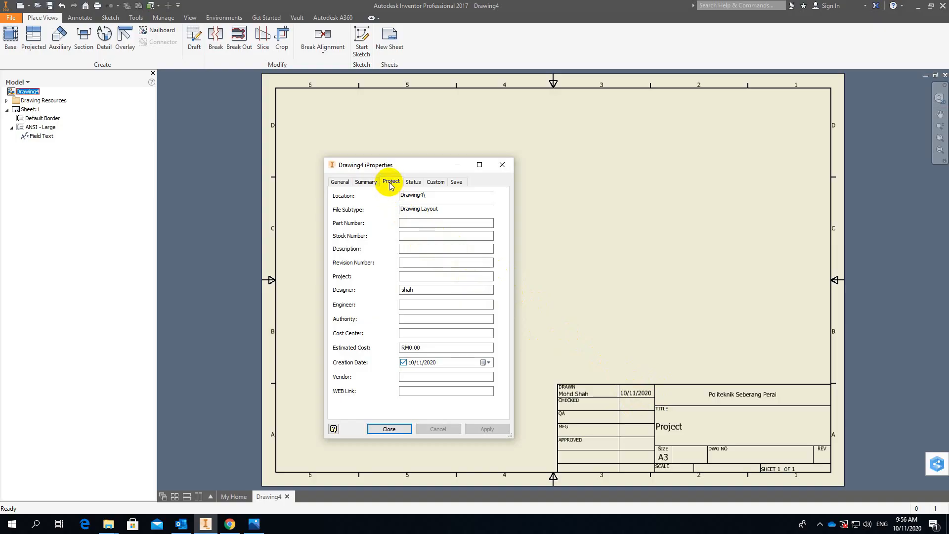
pyautogui.click(410, 184)
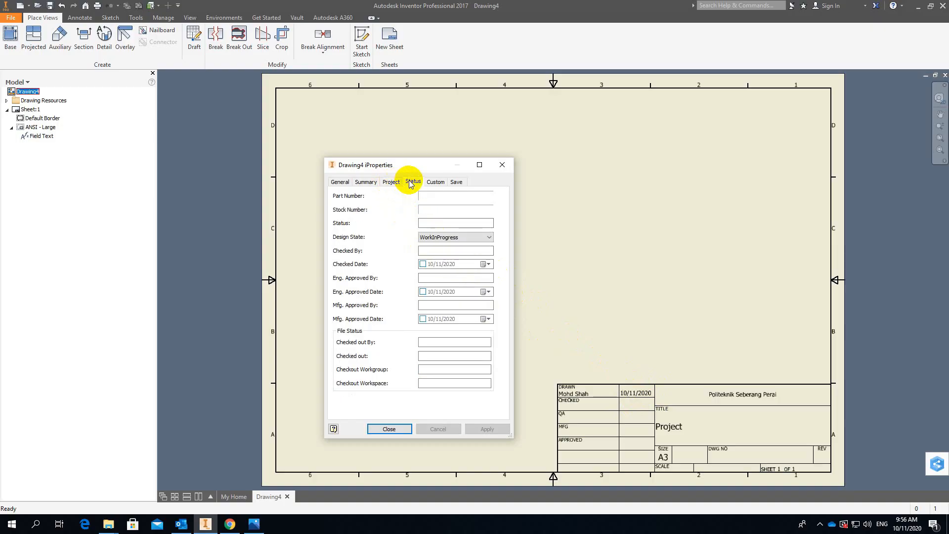
pyautogui.click(427, 251)
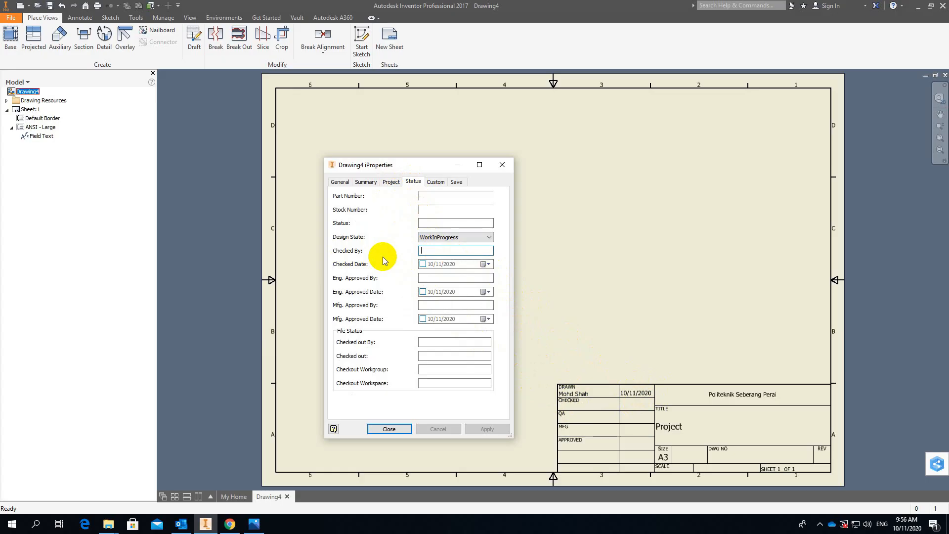
pyautogui.write('Hasliza')
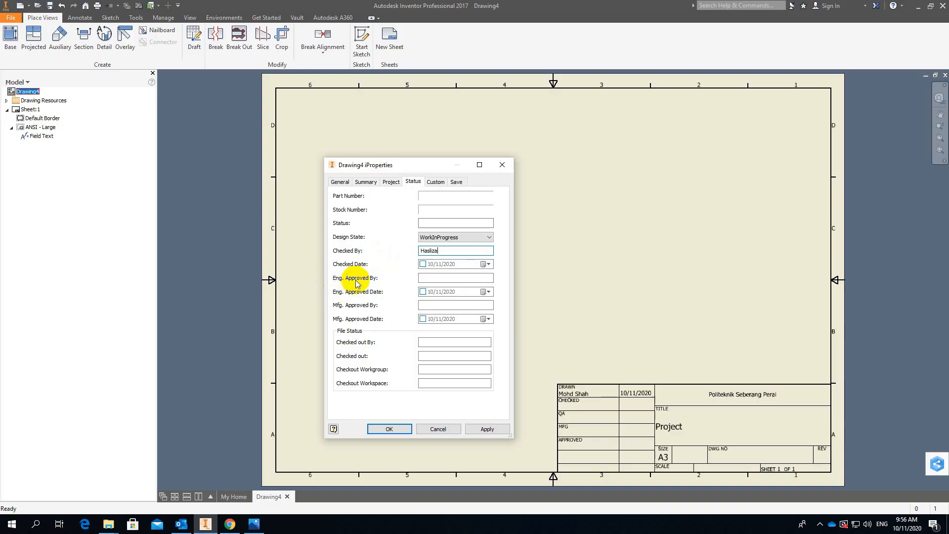
pyautogui.click(429, 276)
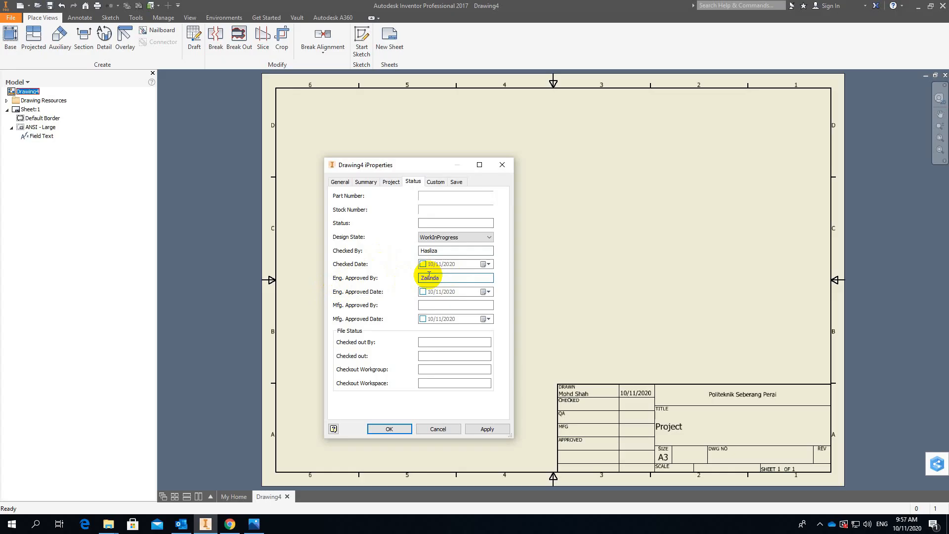
pyautogui.click(487, 430)
pyautogui.click(399, 429)
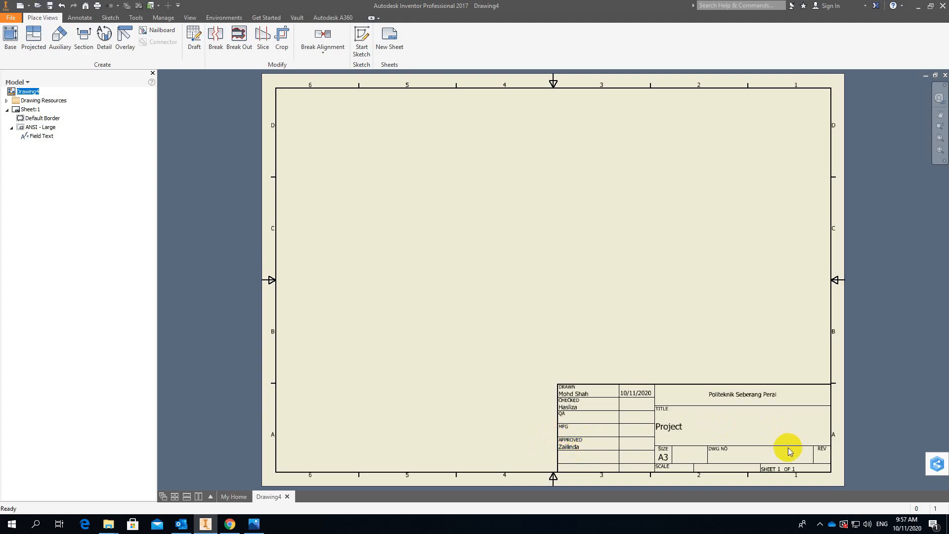
# Set the part number in the drawing's iProperties project data to 1 and apply it as the title block's drawing number.
pyautogui.rightClick(28, 92)
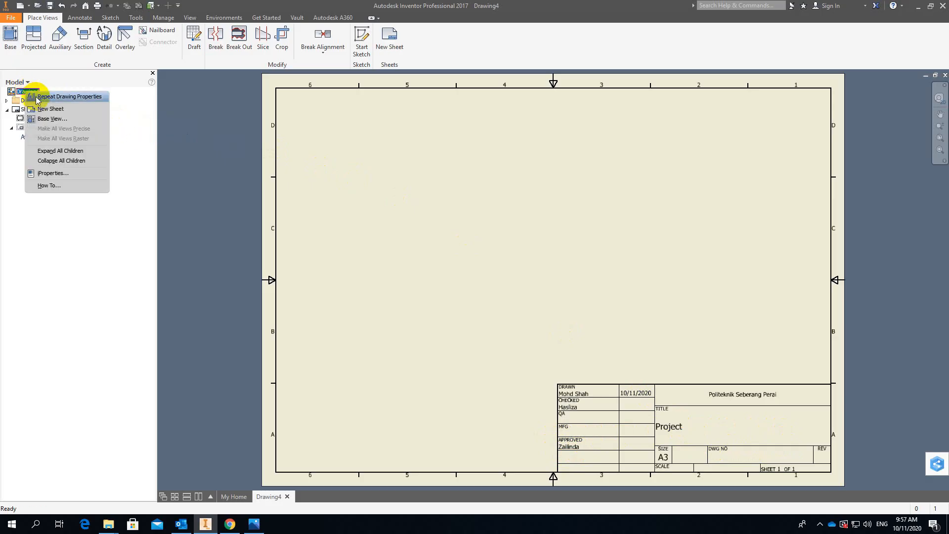
pyautogui.click(39, 173)
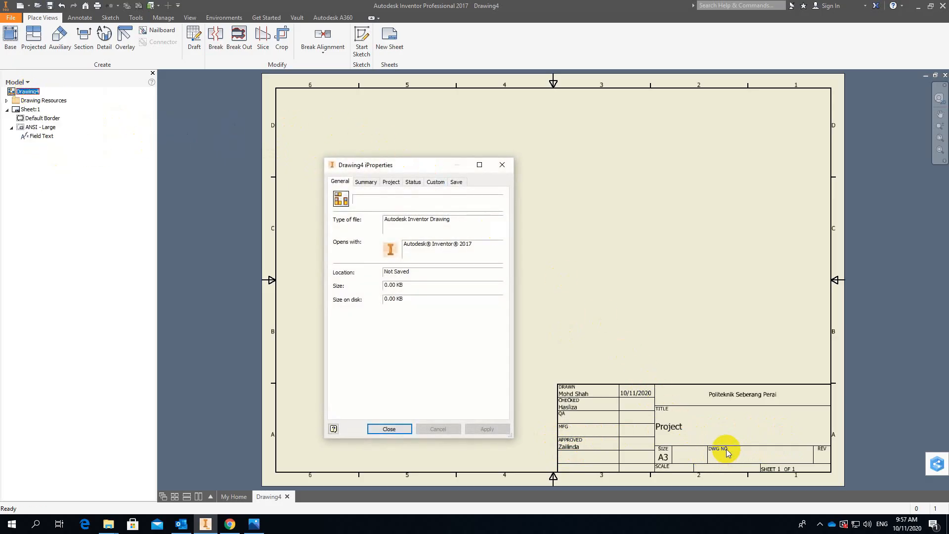
pyautogui.click(391, 182)
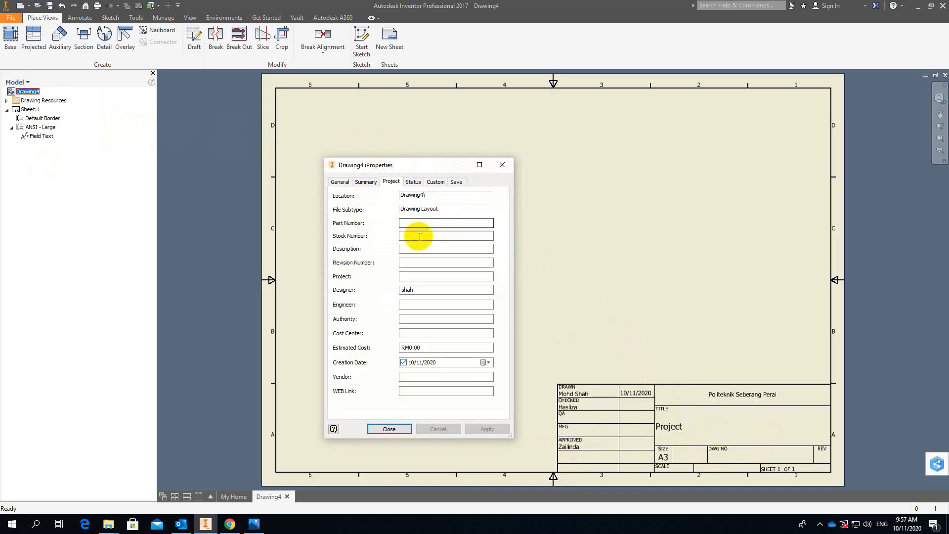
pyautogui.click(414, 224)
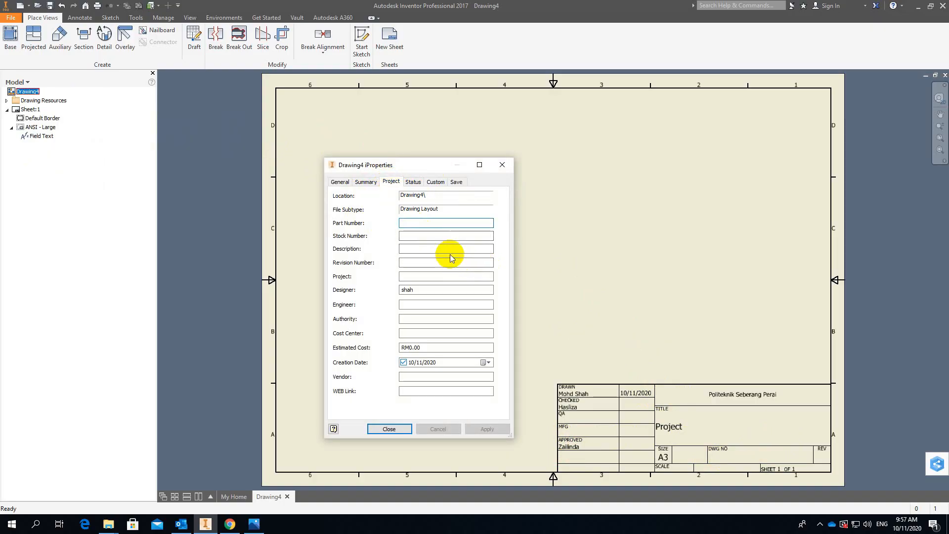
pyautogui.write('1')
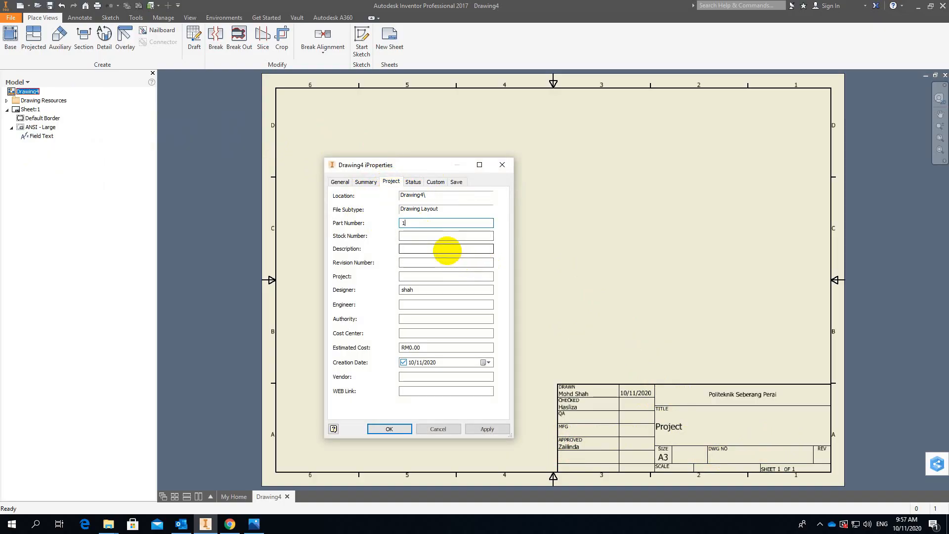
pyautogui.click(482, 428)
pyautogui.click(405, 429)
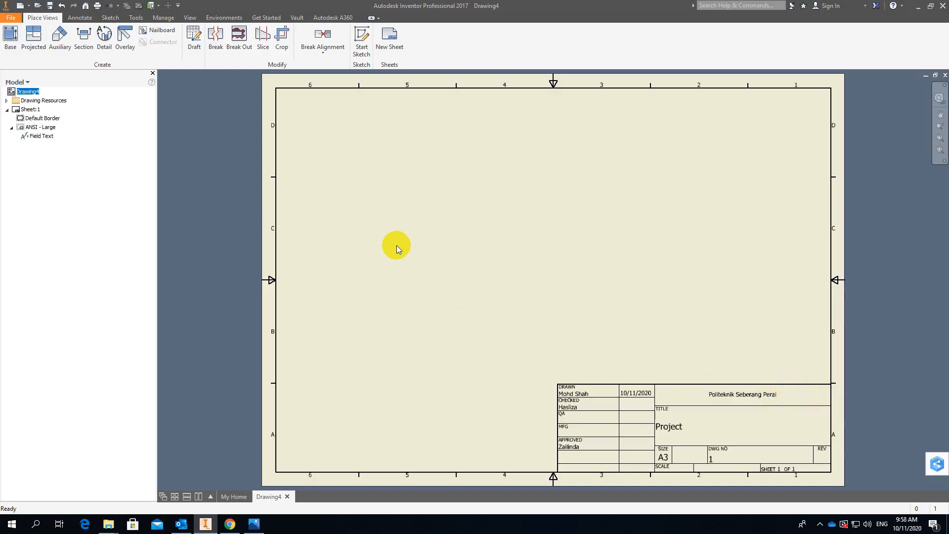
# Open the definition of Sheet:1's ANSI - Large title block for editing.
pyautogui.click(7, 110)
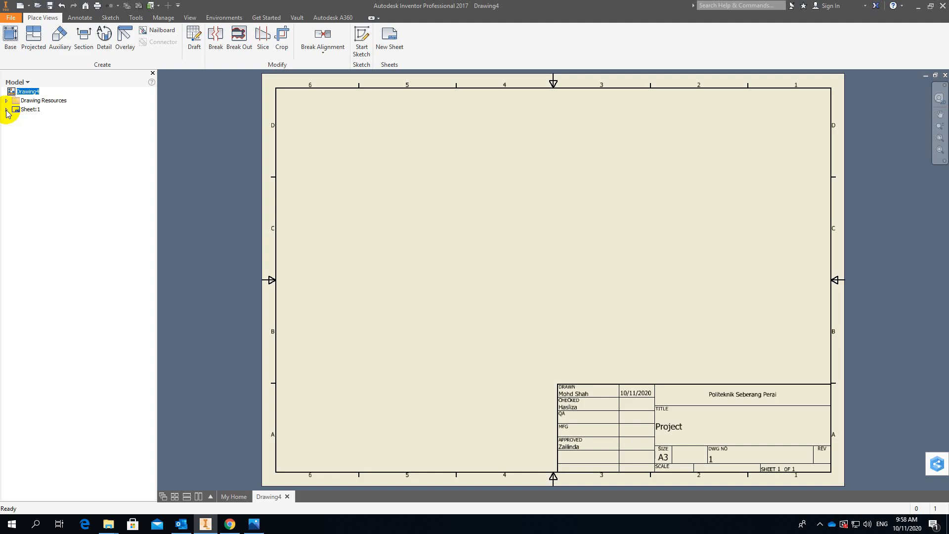
pyautogui.click(6, 110)
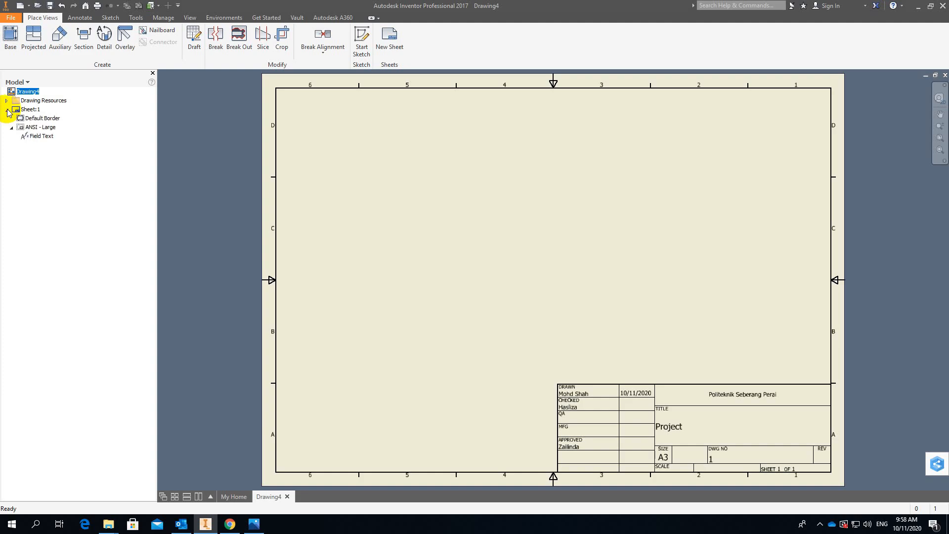
pyautogui.rightClick(30, 128)
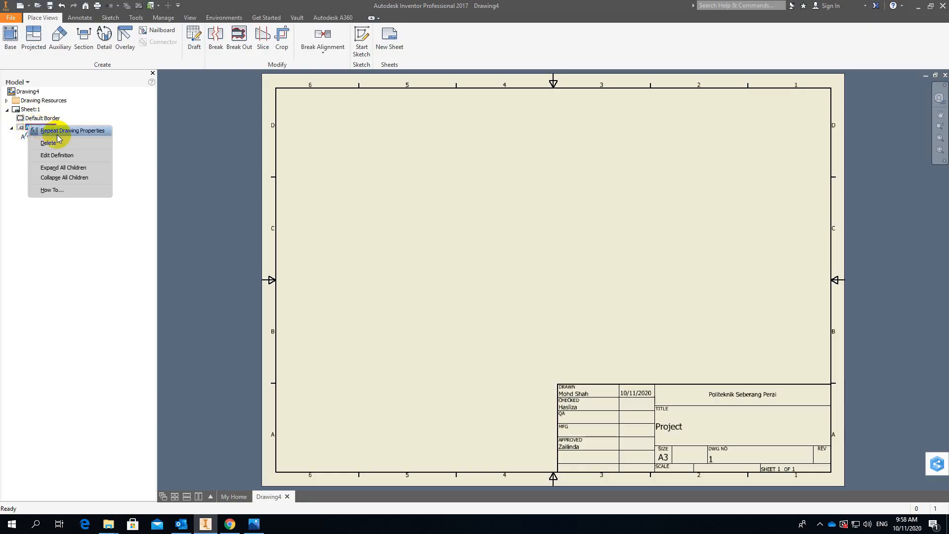
pyautogui.click(73, 156)
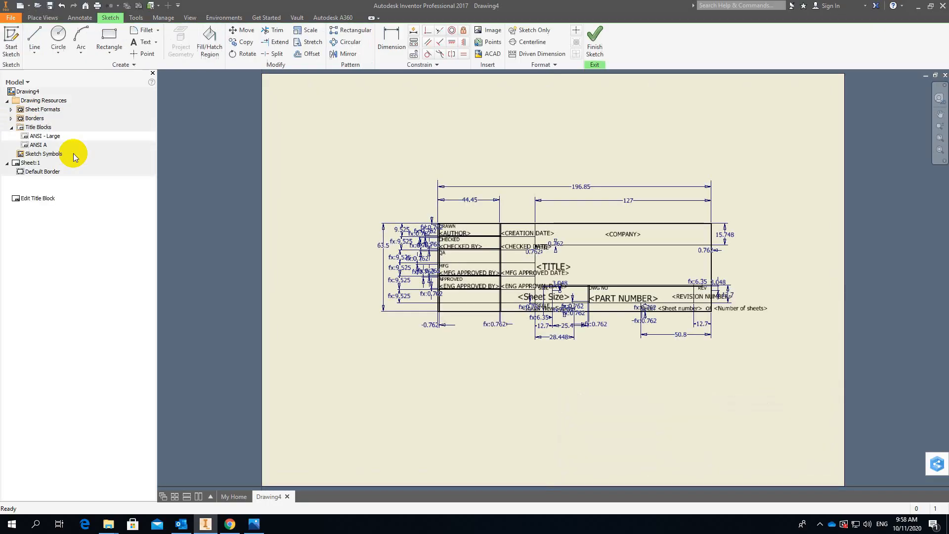
# Start an Image insertion and define its frame, about 47 by 14 mm, from the company cell's lower-right corner to its upper edge.
pyautogui.moveTo(826, 376); pyautogui.dragTo(639, 245, button='middle')
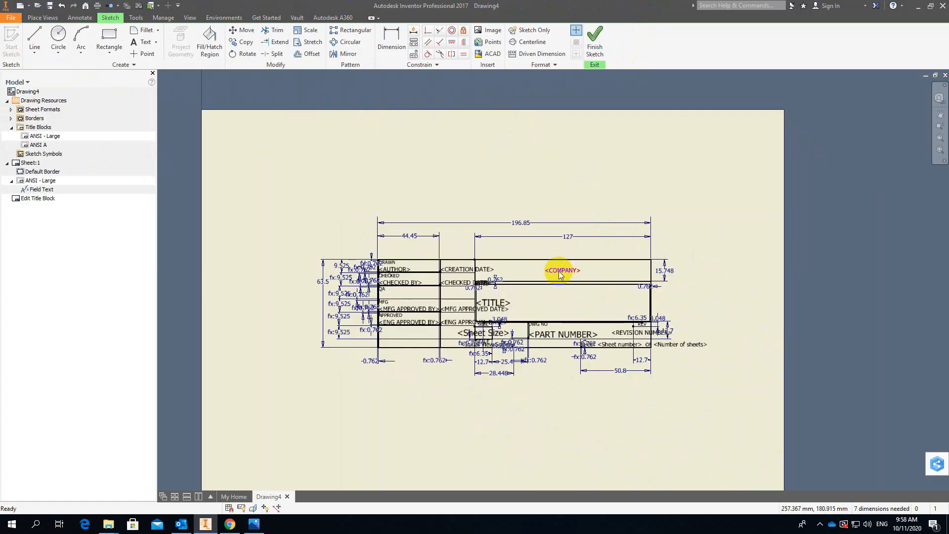
pyautogui.scroll(-1, 568, 277)
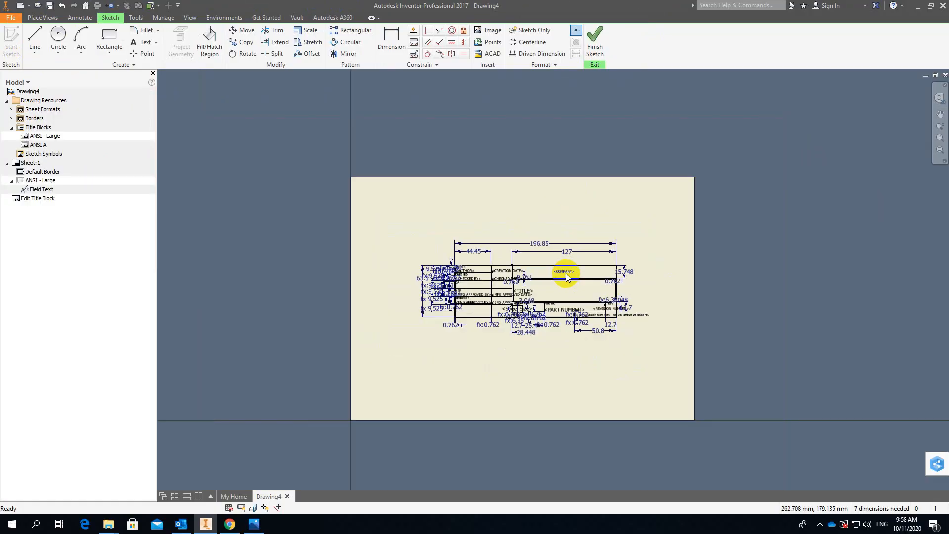
pyautogui.scroll(2, 568, 277)
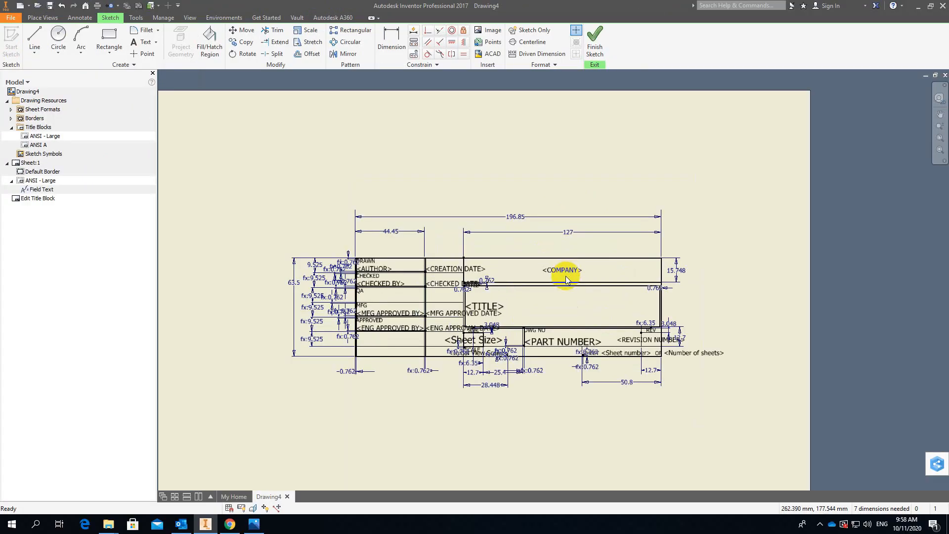
pyautogui.scroll(3, 566, 276)
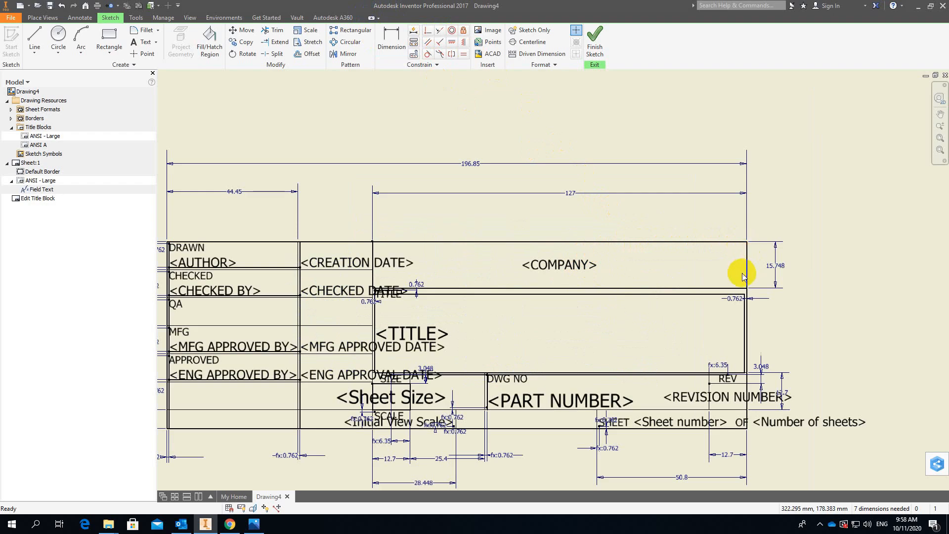
pyautogui.click(494, 31)
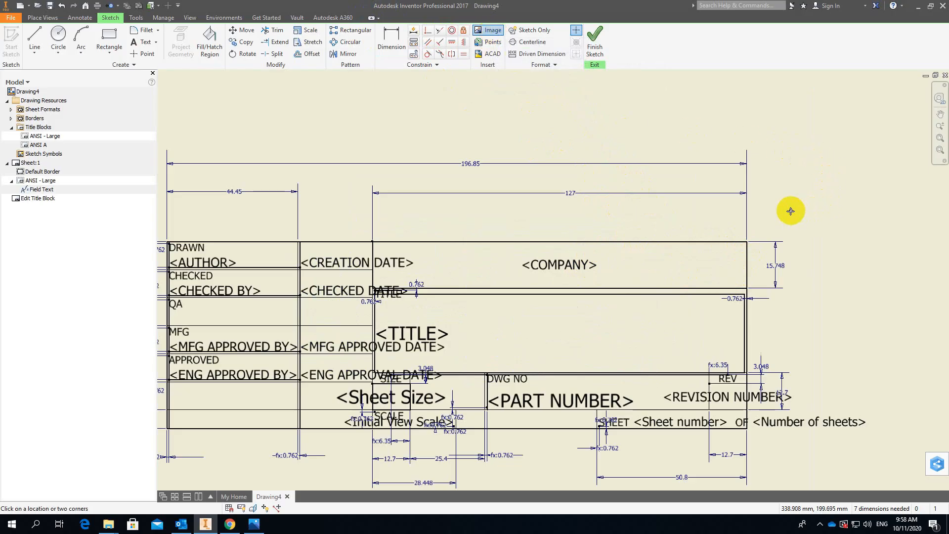
pyautogui.click(746, 286)
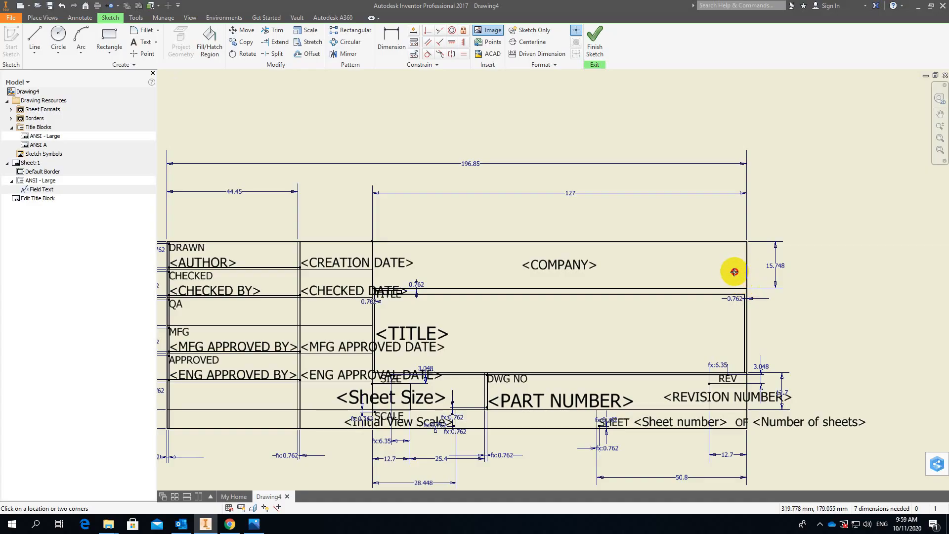
pyautogui.click(608, 244)
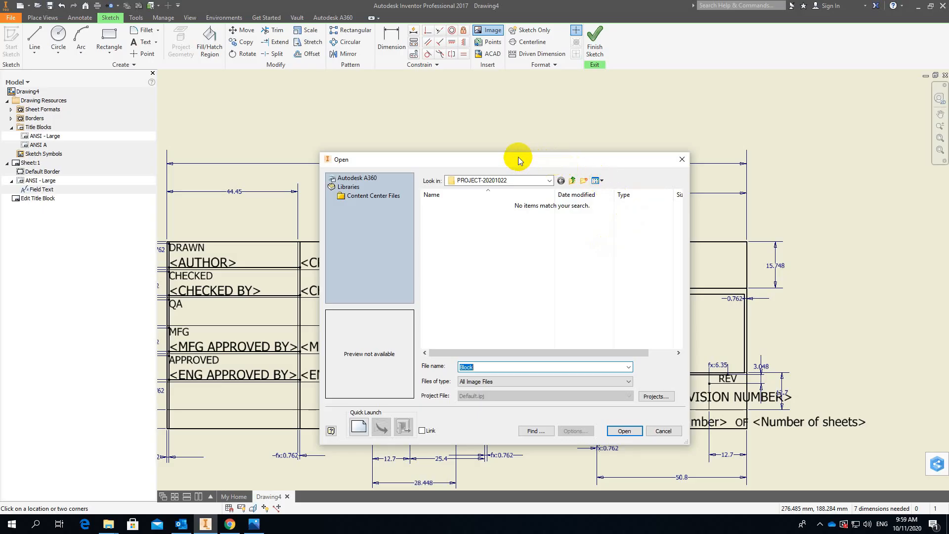
# Insert the image Logo Politeknik Seberang Perai from the Drawing Video folder, then finish the sketch and save the edits to ANSI - Large.
pyautogui.click(572, 181)
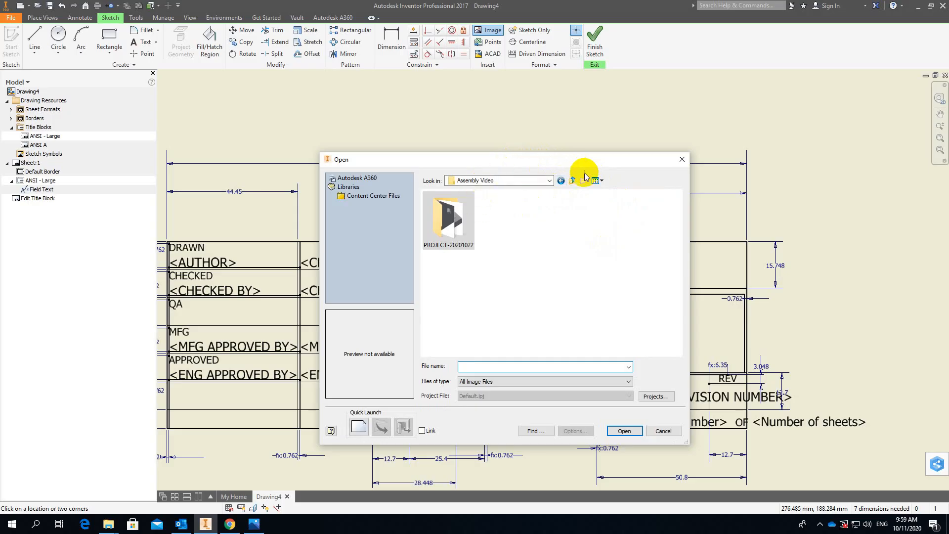
pyautogui.click(572, 181)
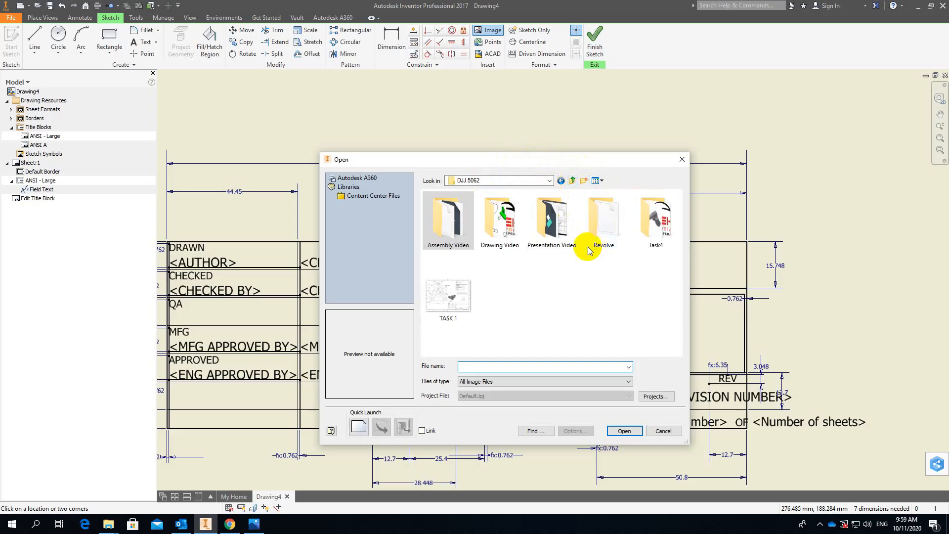
pyautogui.doubleClick(501, 240)
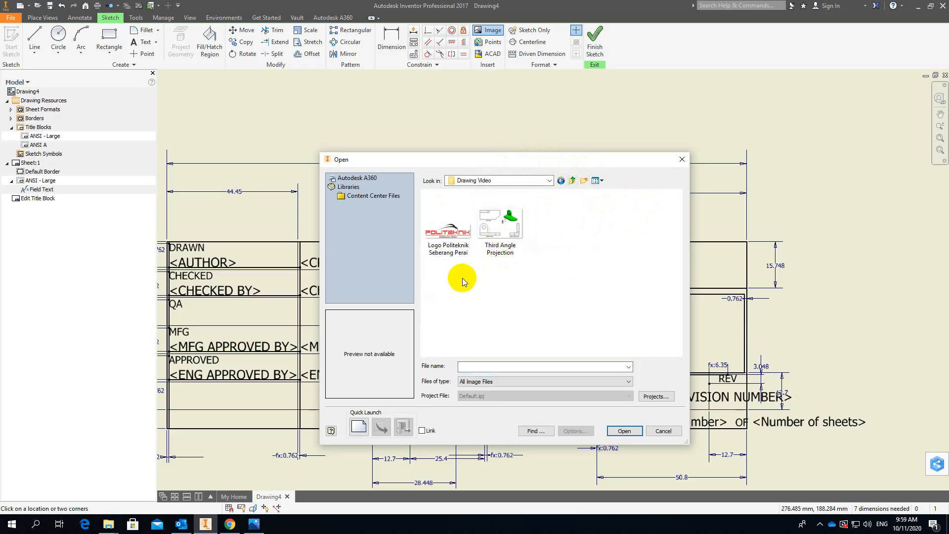
pyautogui.click(446, 244)
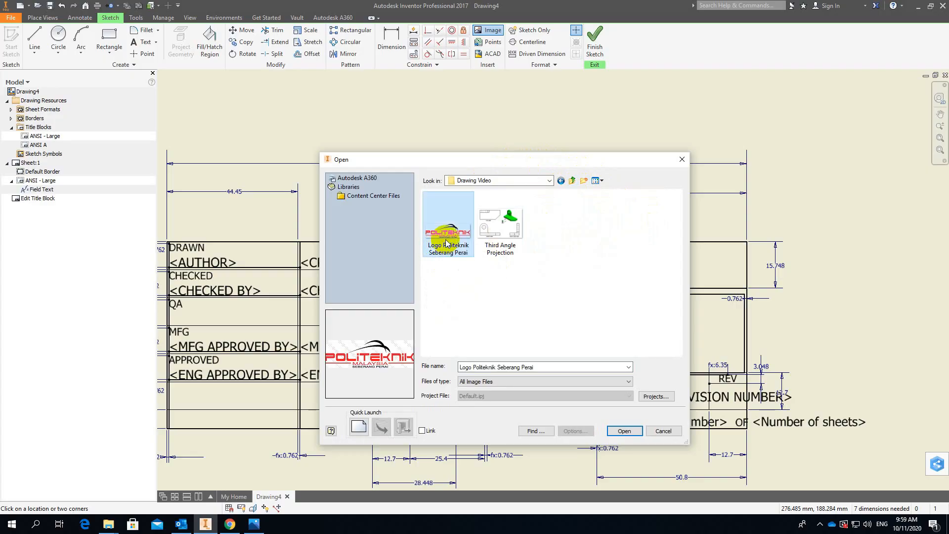
pyautogui.click(625, 431)
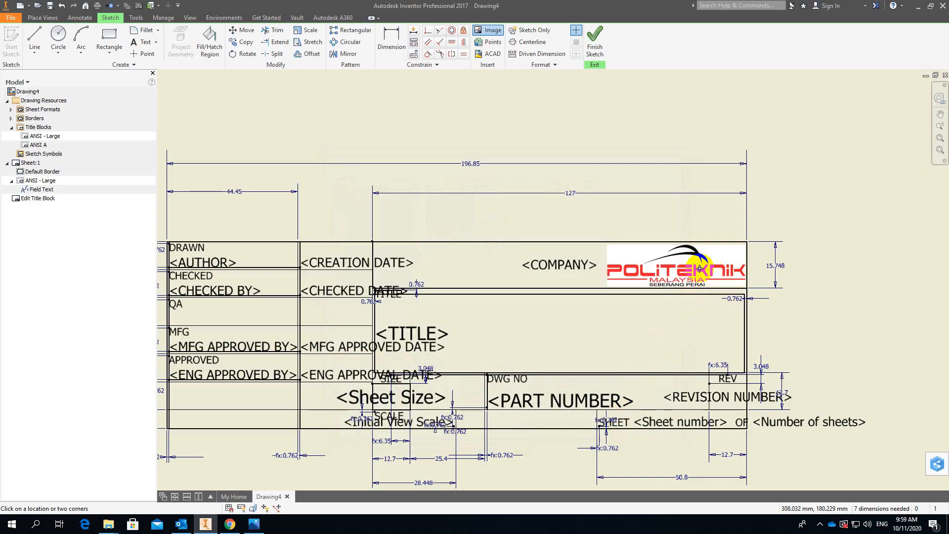
pyautogui.click(596, 47)
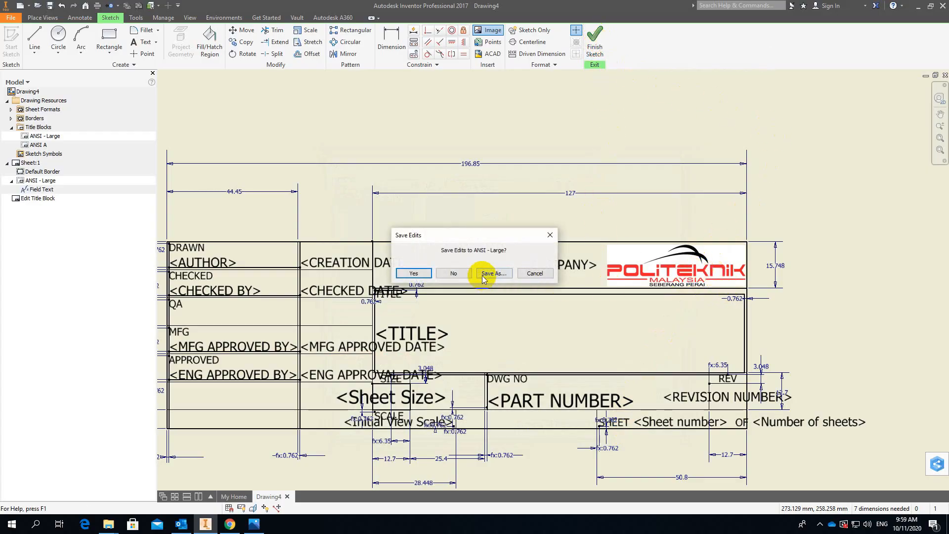
pyautogui.click(415, 274)
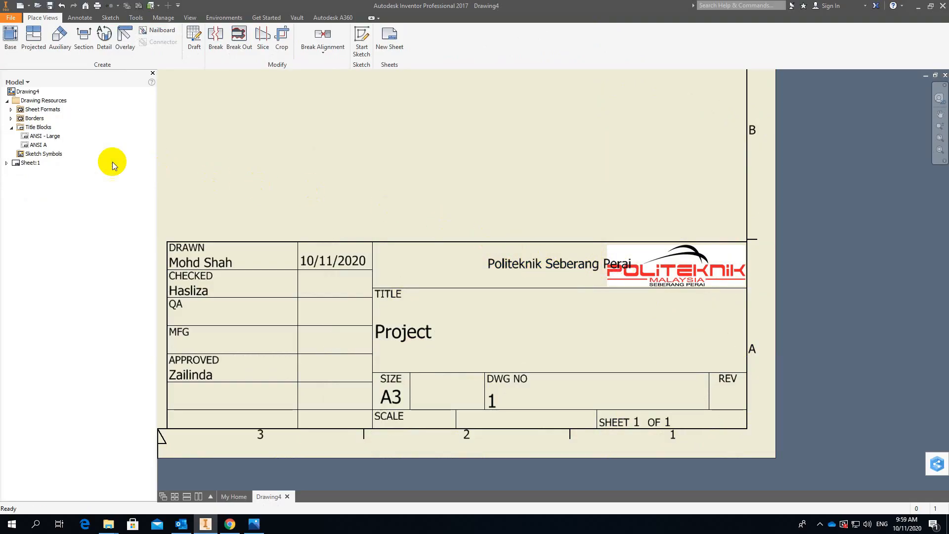
# Reopen the definition of Sheet:1's ANSI - Large title block and left-justify the <COMPANY> field text.
pyautogui.click(7, 163)
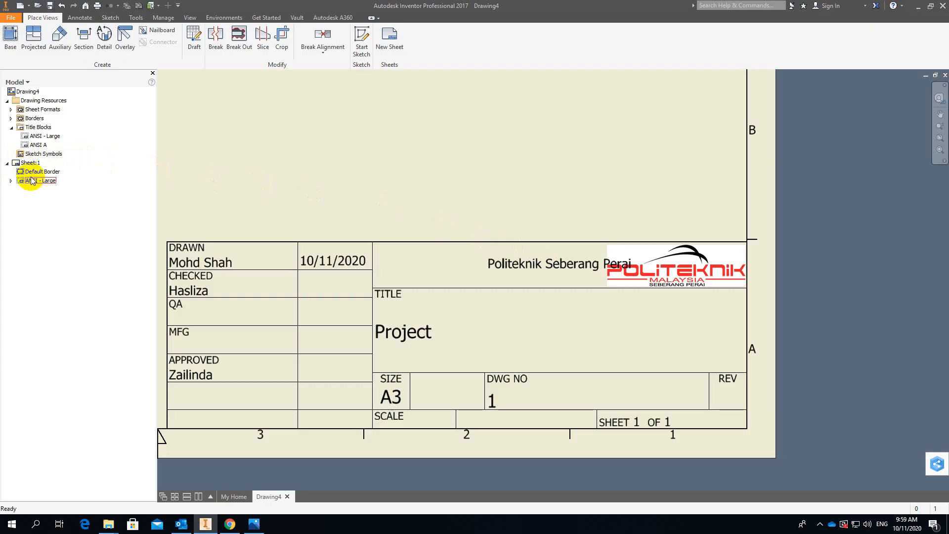
pyautogui.rightClick(31, 182)
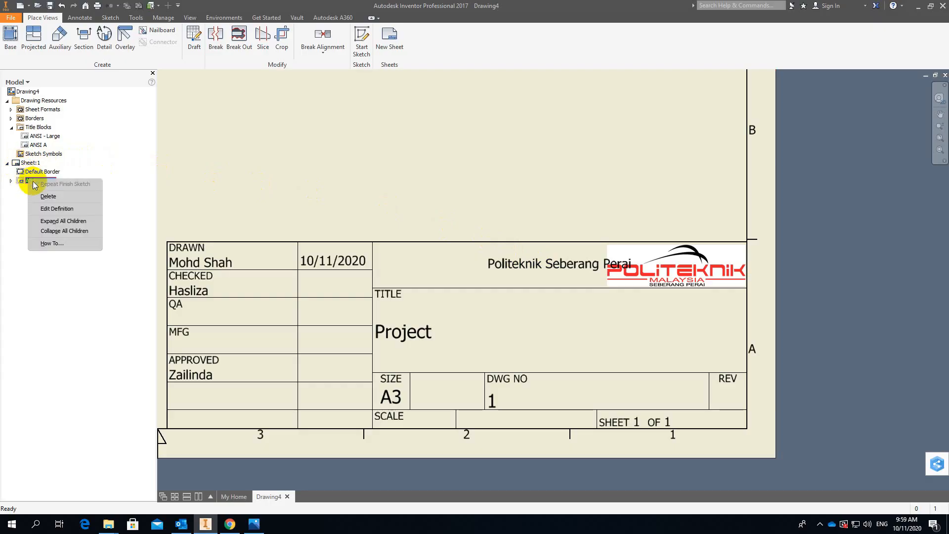
pyautogui.click(73, 210)
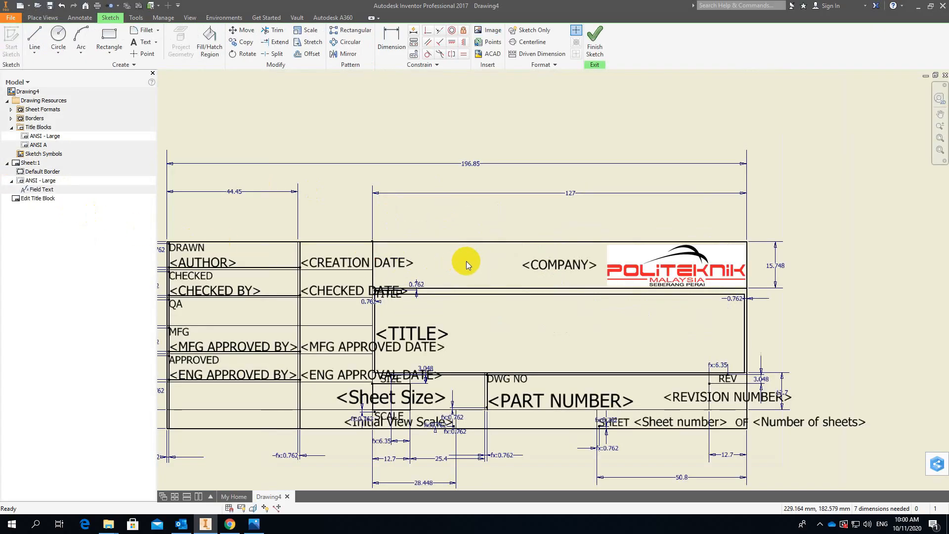
pyautogui.doubleClick(558, 266)
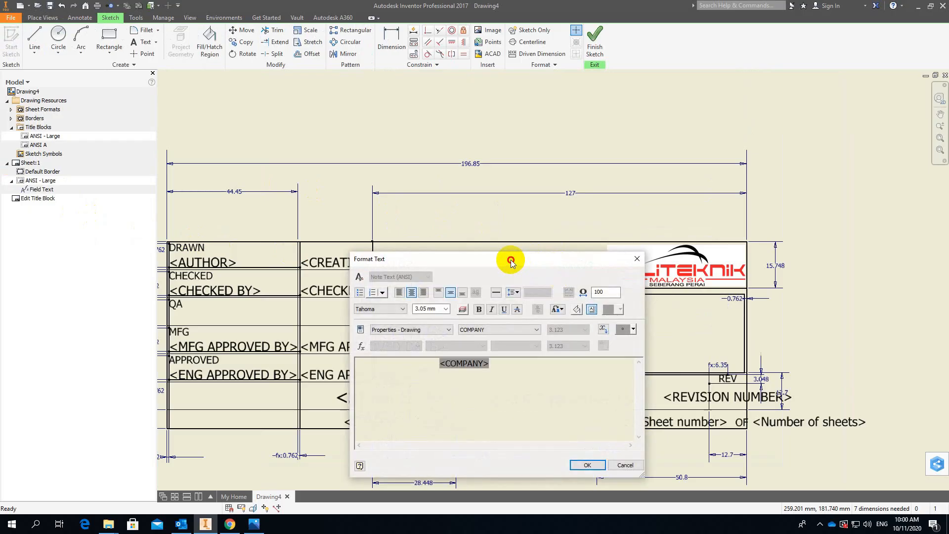
pyautogui.moveTo(512, 260); pyautogui.dragTo(339, 130)
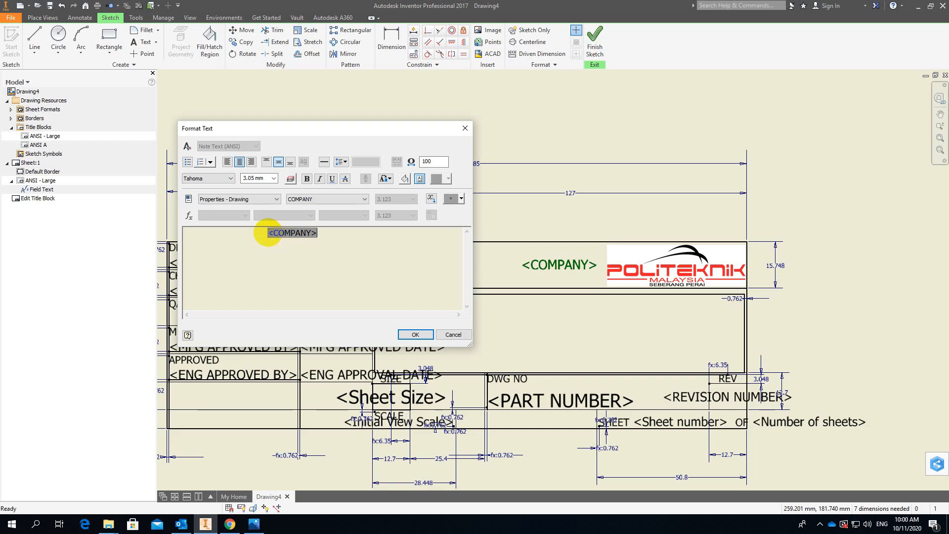
pyautogui.click(229, 163)
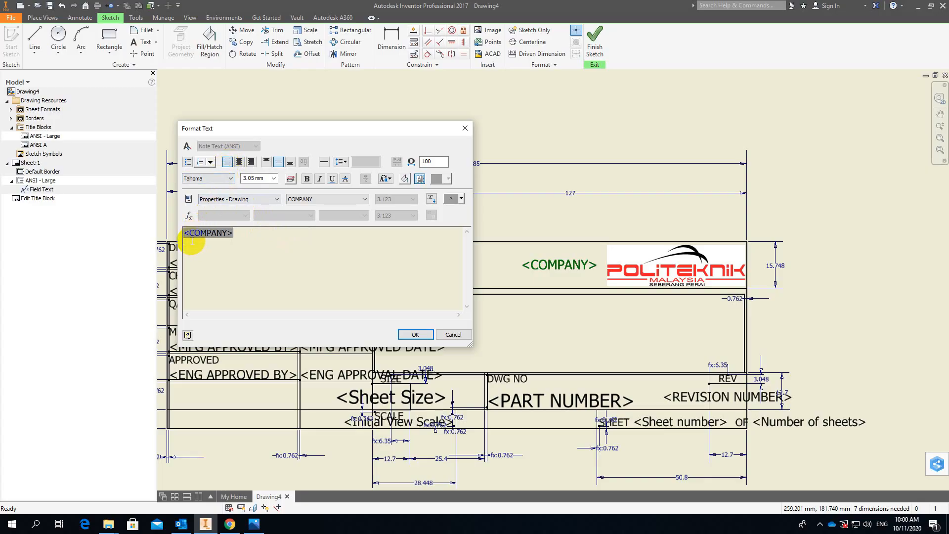
# Indent the <COMPANY> field slightly with leading spaces, apply the text format, and save the edits to ANSI - Large.
pyautogui.doubleClick(185, 233)
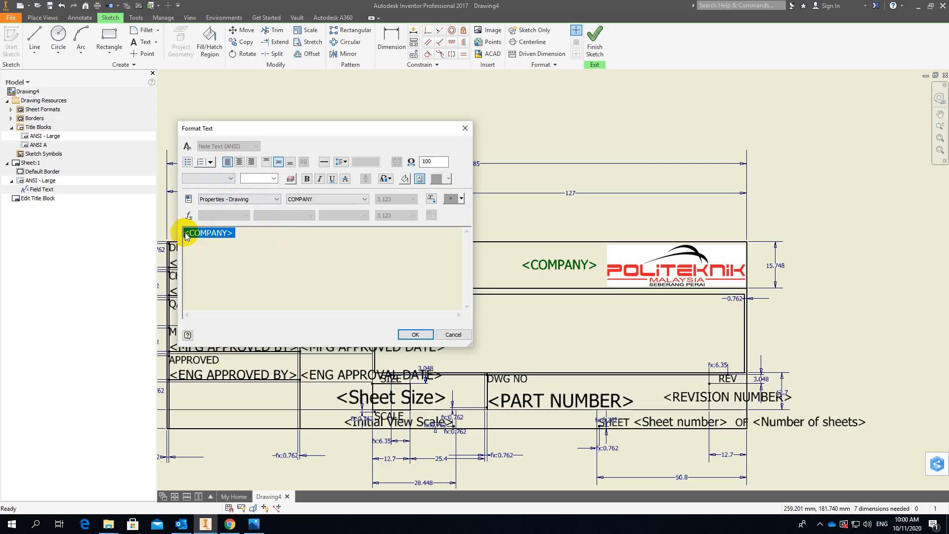
pyautogui.click(185, 234)
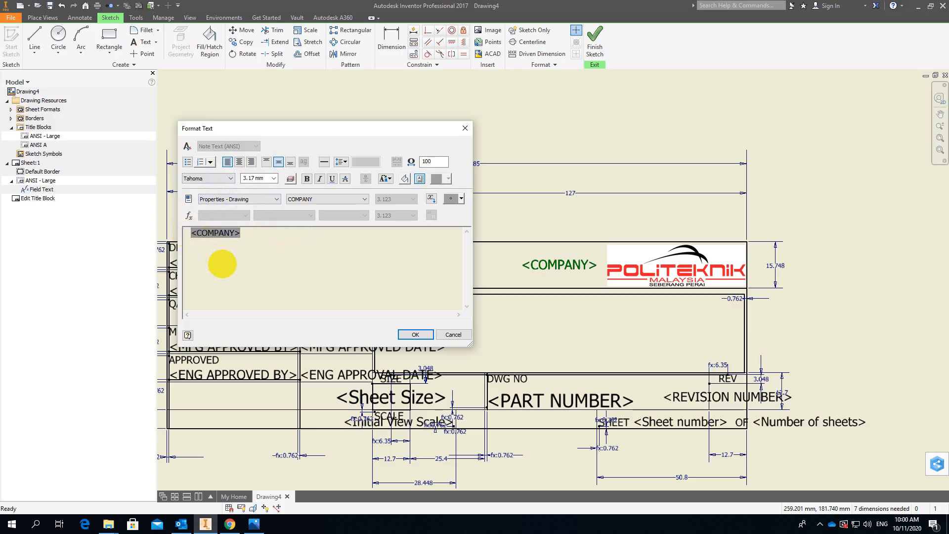
pyautogui.click(415, 335)
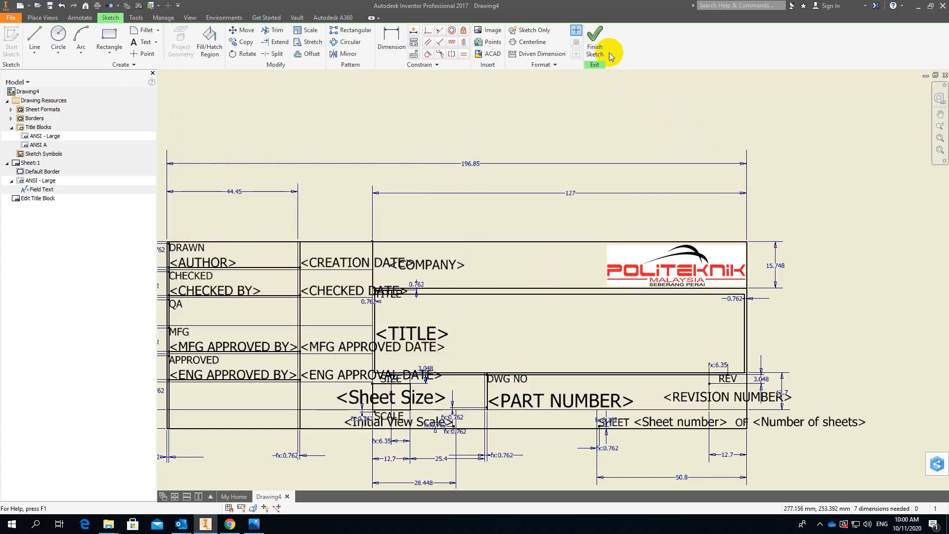
pyautogui.click(596, 41)
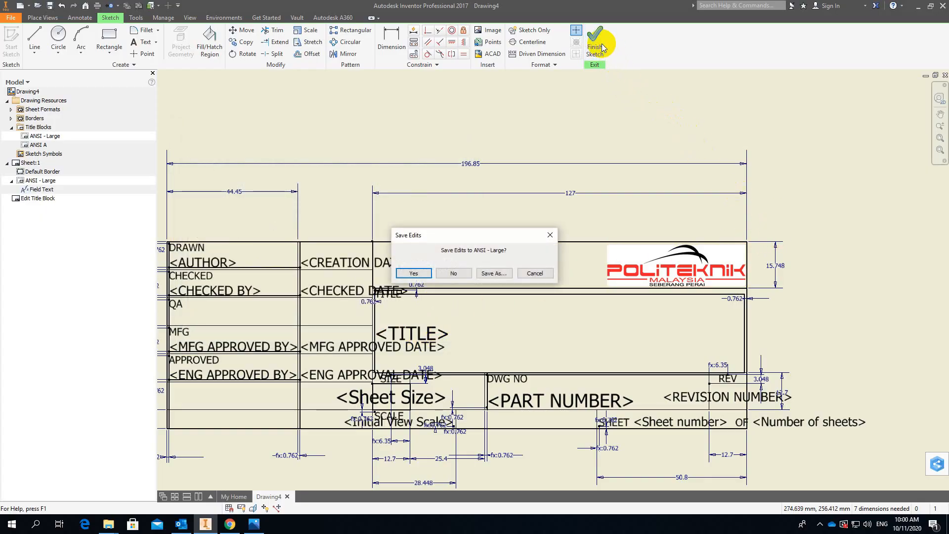
pyautogui.click(415, 275)
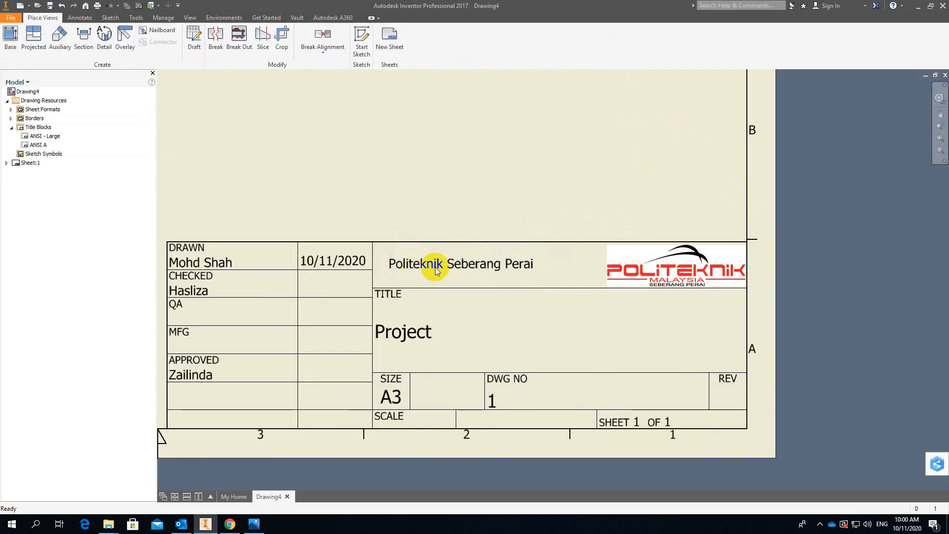
# Open Sheet:1's ANSI - Large title block definition again and center-justify the <TITLE> field text.
pyautogui.moveTo(430, 271); pyautogui.dragTo(503, 233, button='middle')
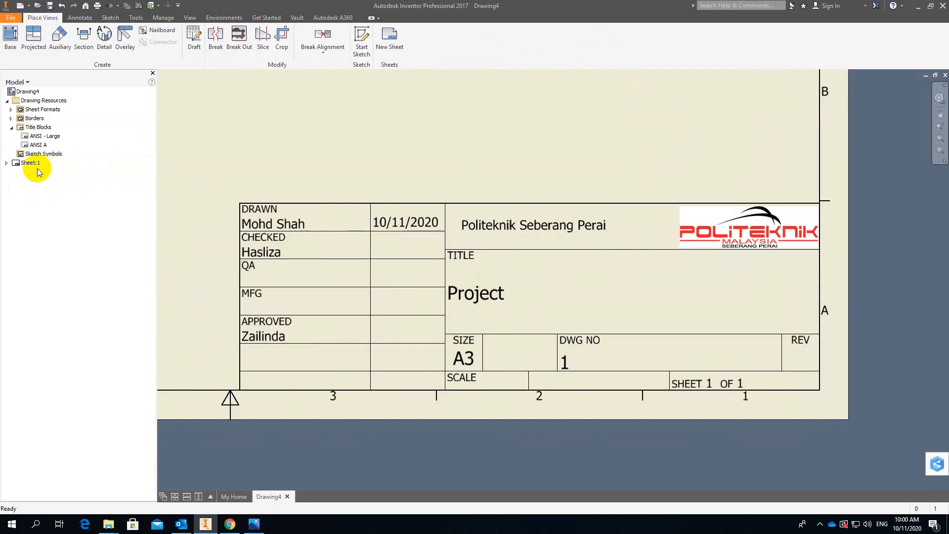
pyautogui.click(7, 163)
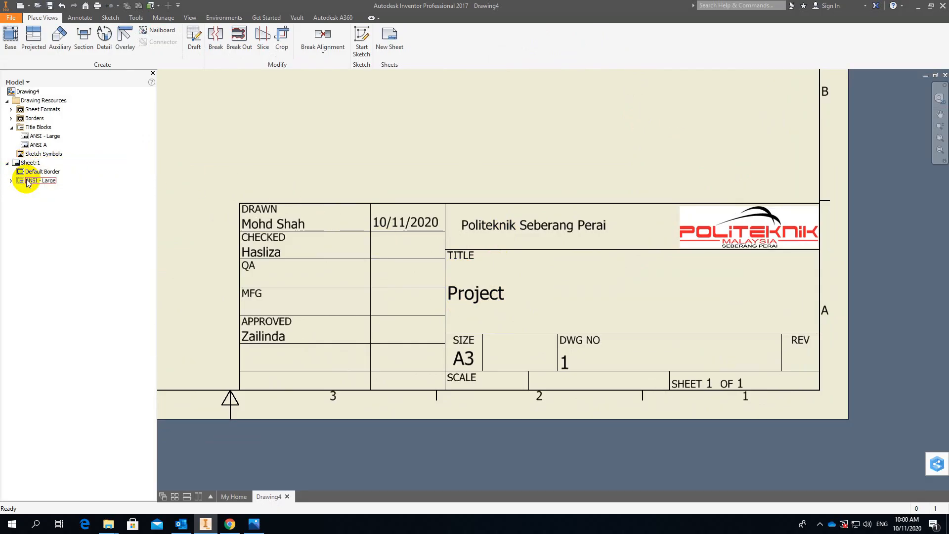
pyautogui.rightClick(27, 183)
pyautogui.click(50, 212)
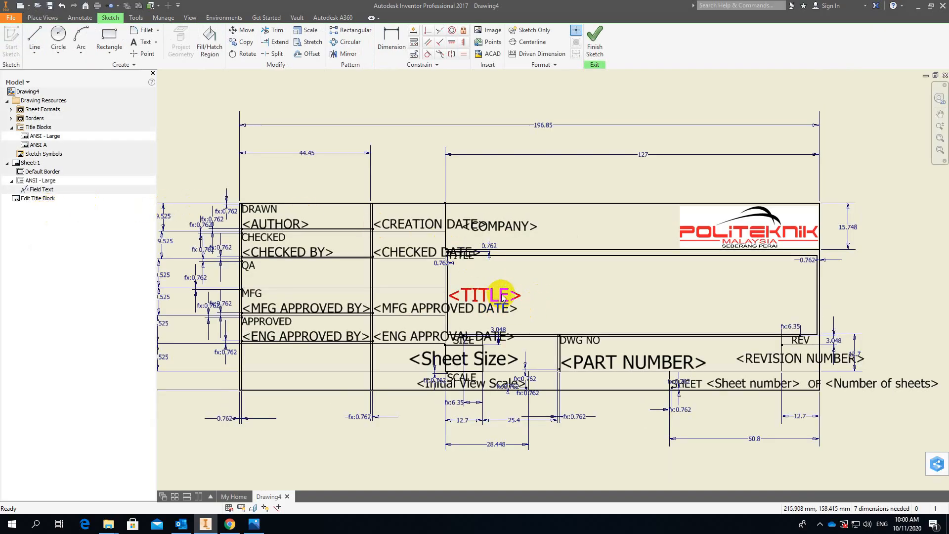
pyautogui.doubleClick(503, 296)
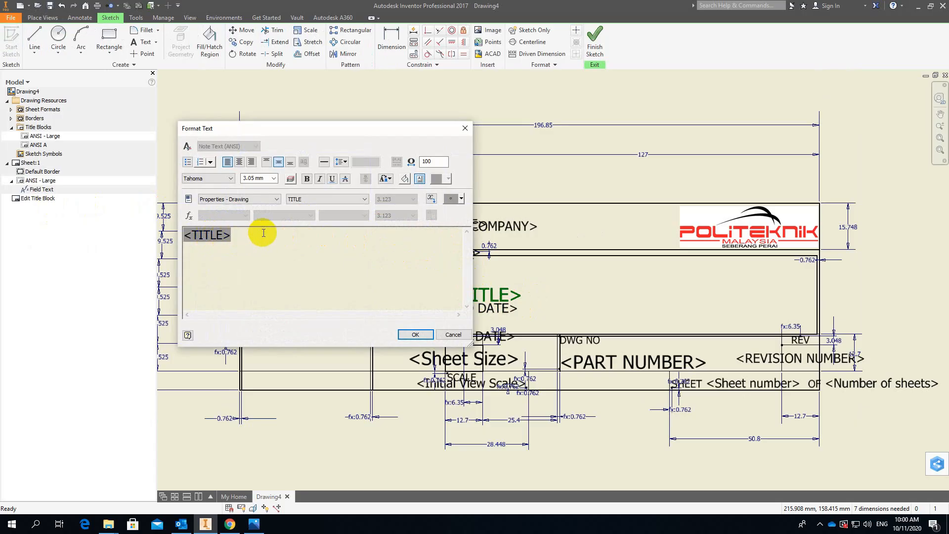
pyautogui.click(239, 163)
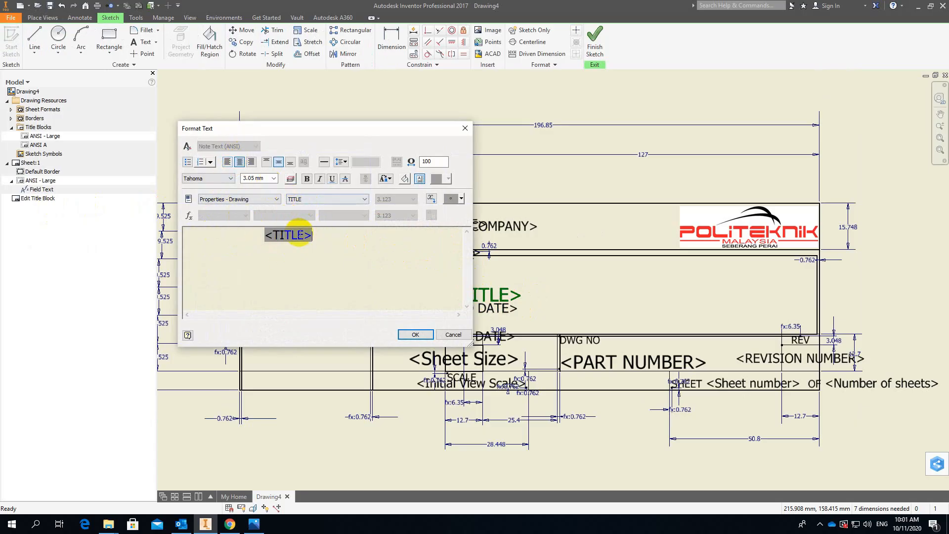
# Set the <TITLE> field's text height to 6.10 mm and apply the text format.
pyautogui.click(307, 237)
pyautogui.click(319, 236)
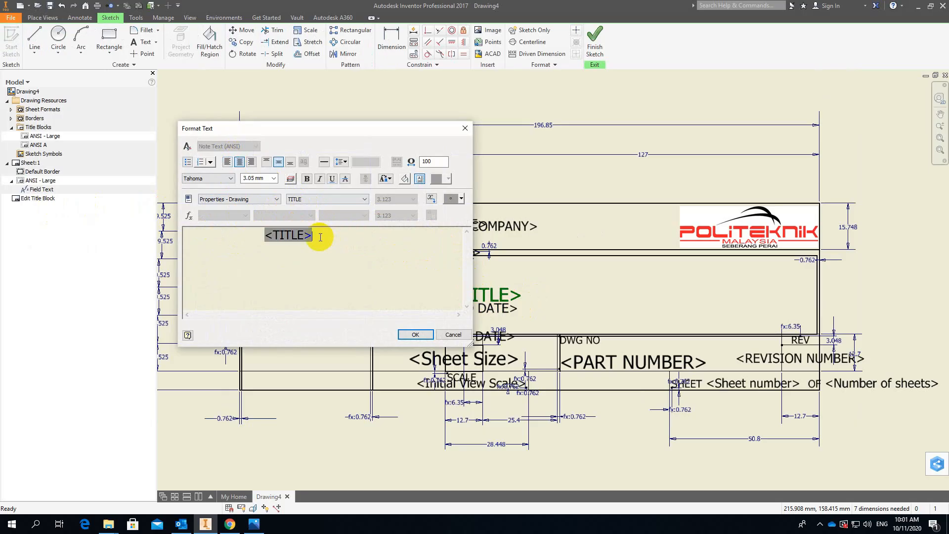
pyautogui.moveTo(326, 232); pyautogui.dragTo(265, 234)
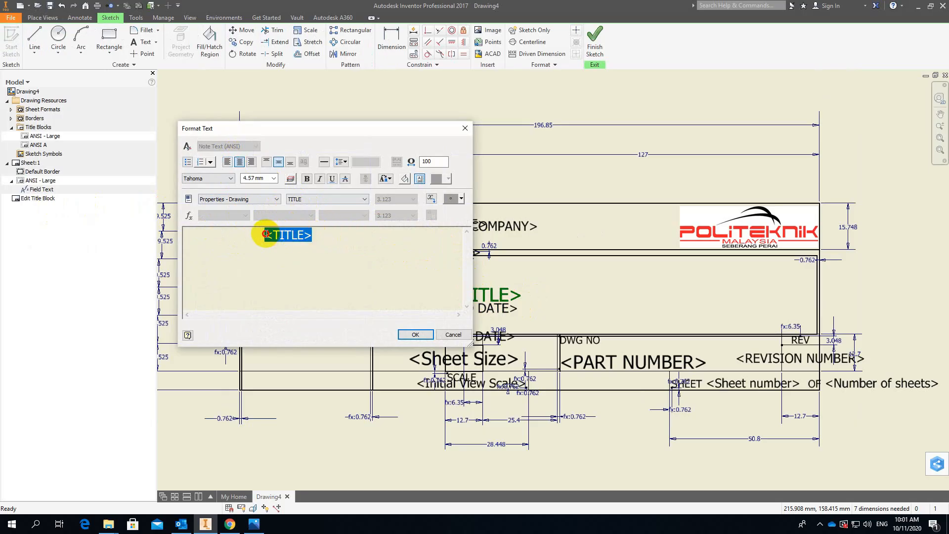
pyautogui.click(273, 178)
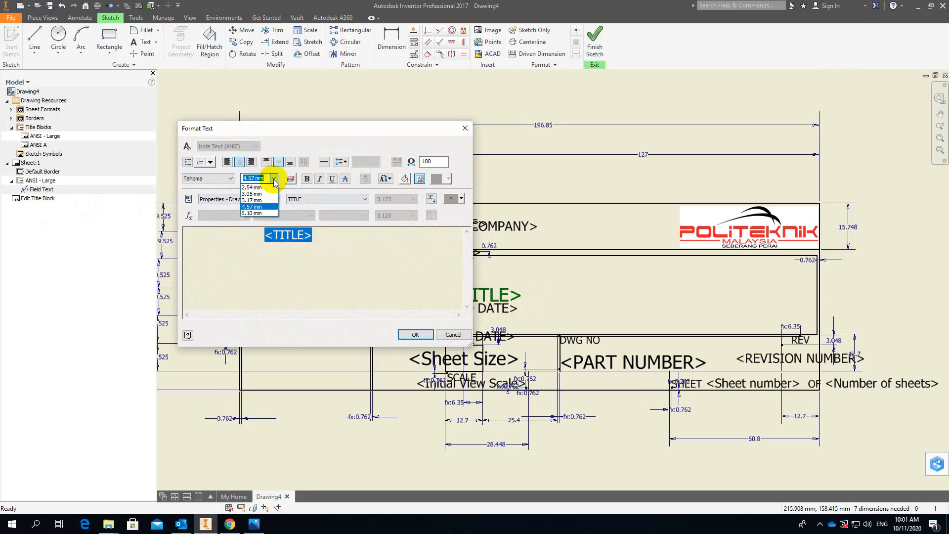
pyautogui.click(252, 213)
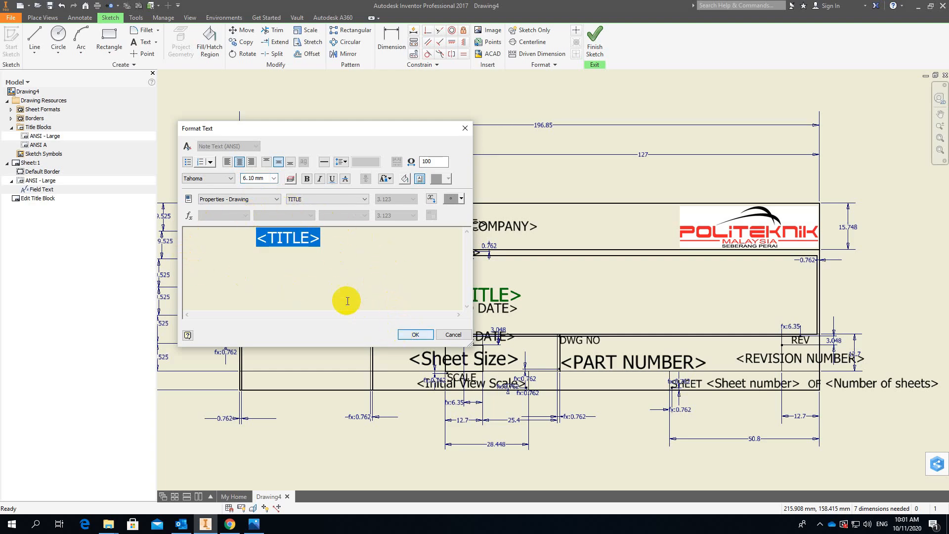
pyautogui.click(415, 335)
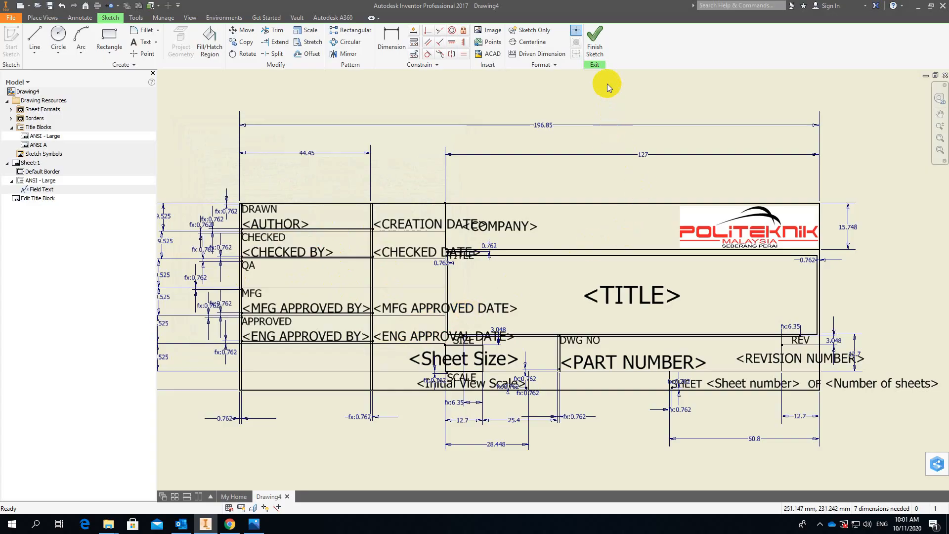
# Finish the title block sketch and save the edits to ANSI - Large.
pyautogui.click(596, 36)
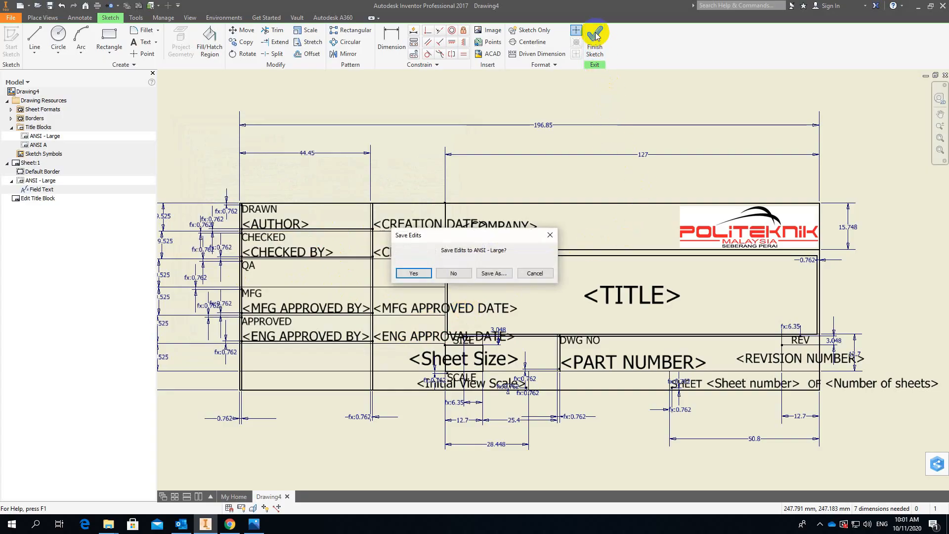
pyautogui.click(414, 273)
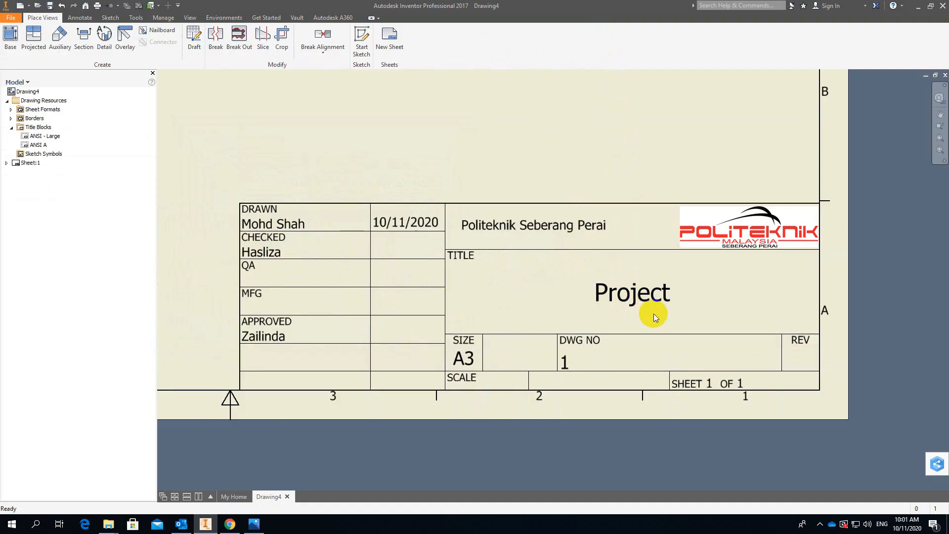
pyautogui.scroll(-2, 654, 314)
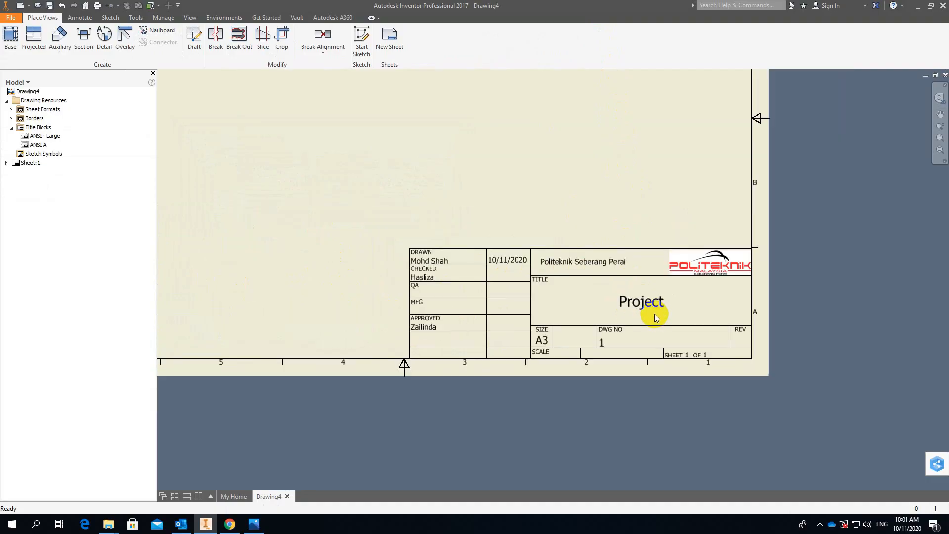
pyautogui.scroll(-2, 574, 208)
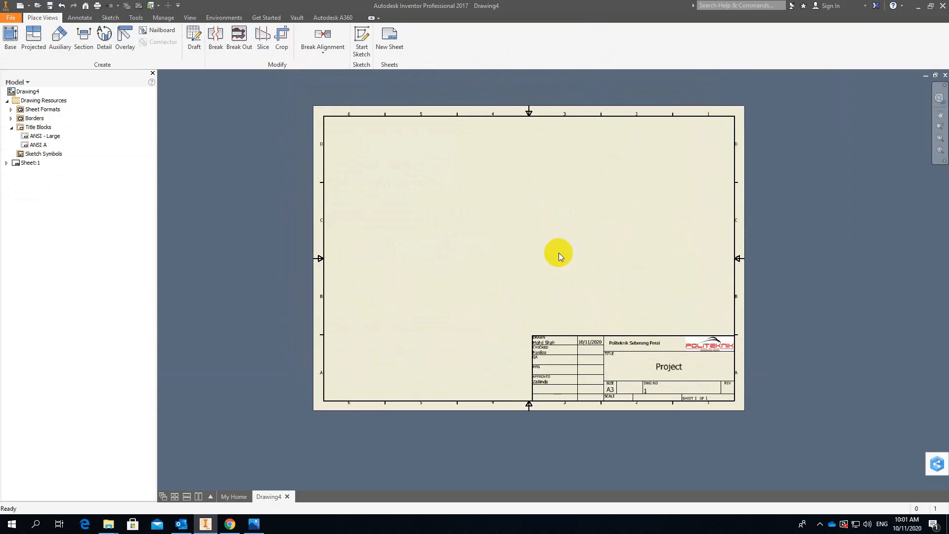
pyautogui.scroll(4, 559, 253)
pyautogui.scroll(-3, 572, 248)
pyautogui.moveTo(560, 226); pyautogui.dragTo(561, 236, button='middle')
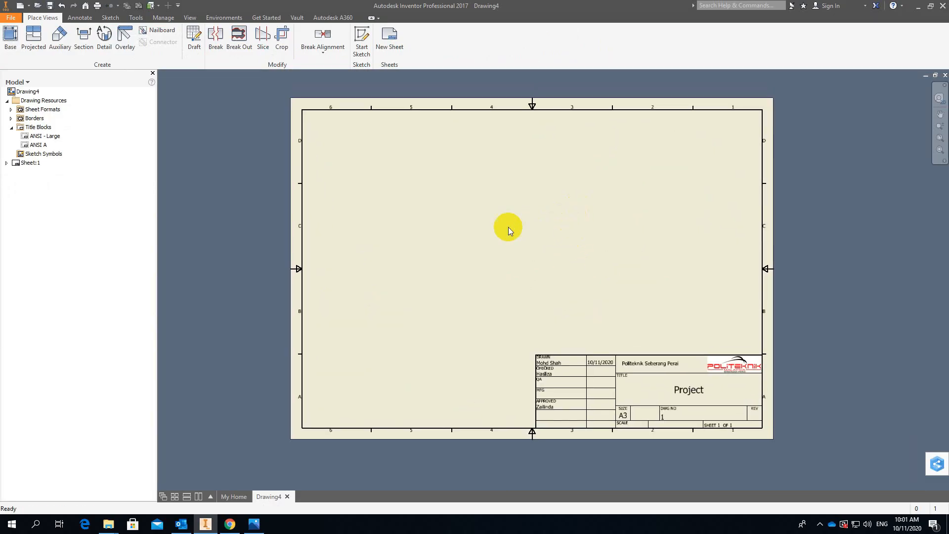
# Collapse the drawing resources, add a second sheet, and activate Sheet:1 and Sheet:2 in turn to compare their title blocks.
pyautogui.click(7, 101)
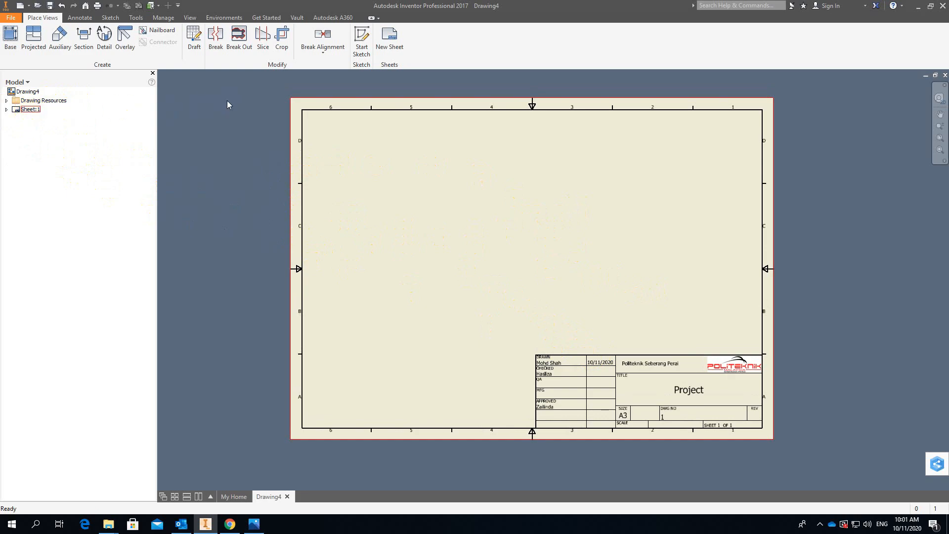
pyautogui.click(386, 51)
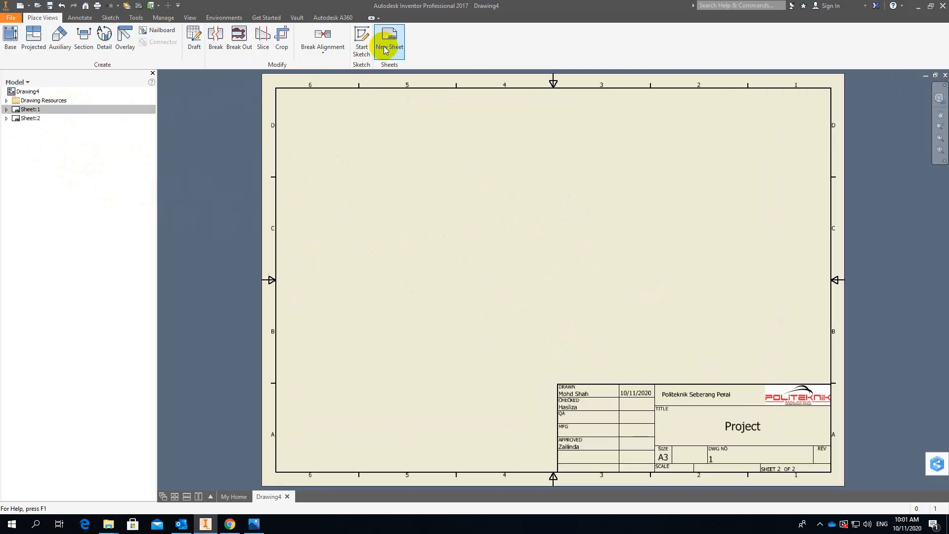
pyautogui.click(23, 120)
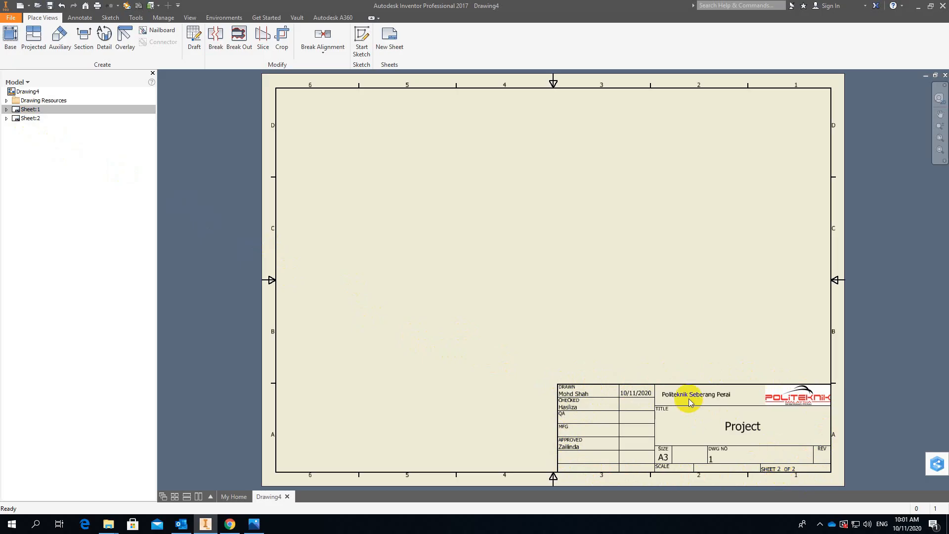
pyautogui.doubleClick(27, 110)
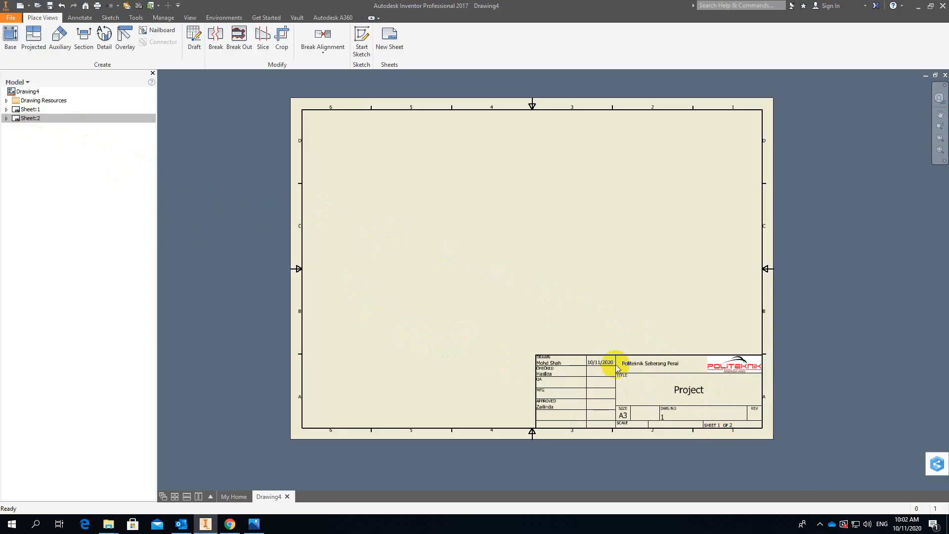
pyautogui.doubleClick(27, 118)
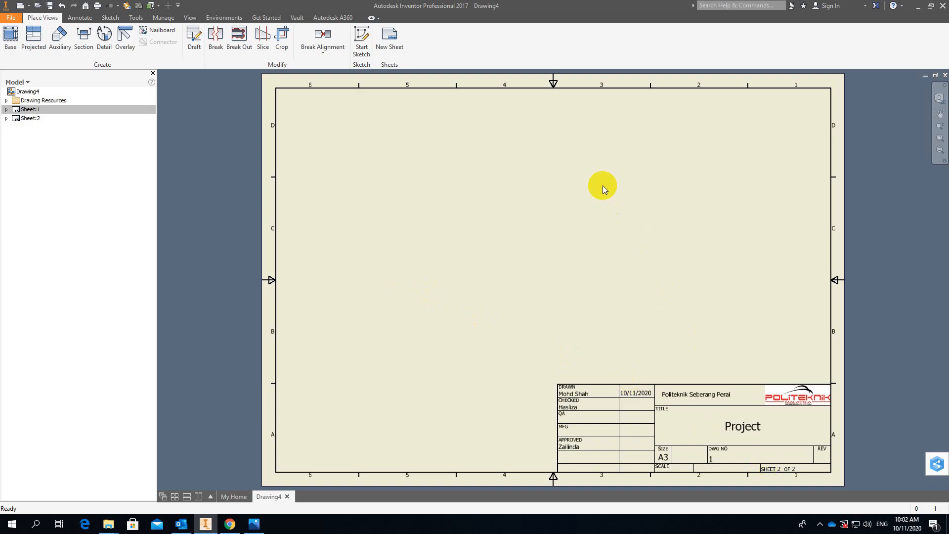
# Add three more sheets to the drawing as copies of the active sheet.
pyautogui.click(395, 46)
pyautogui.click(395, 48)
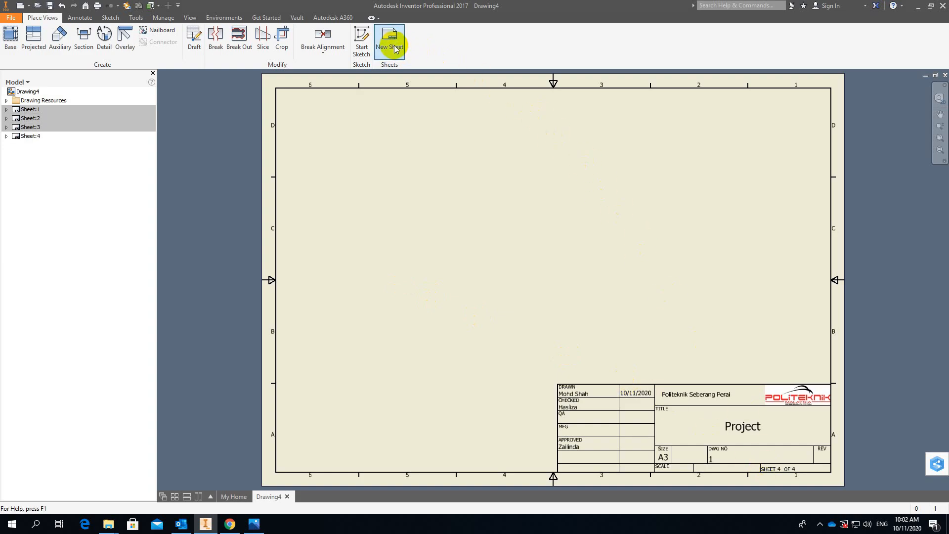
pyautogui.click(395, 46)
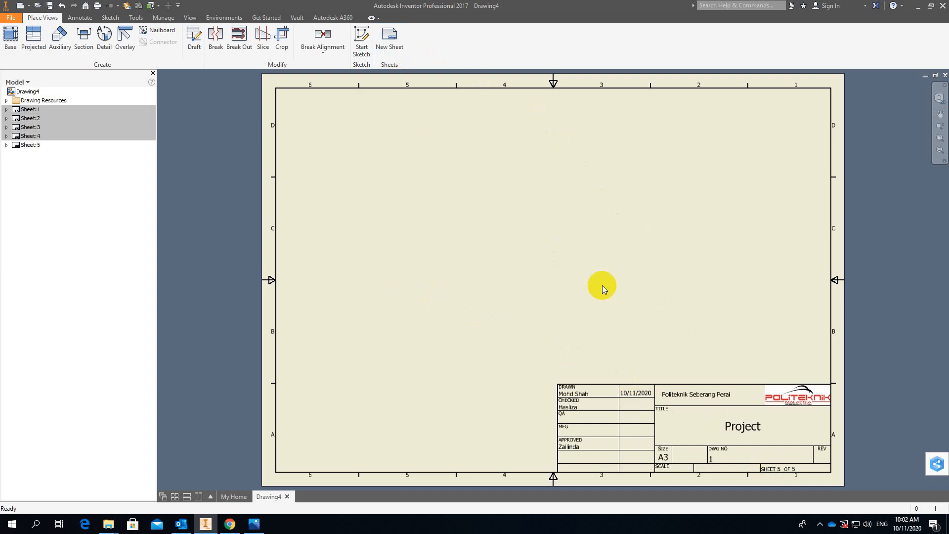
# Delete Sheet:5 and Sheet:4 from the drawing.
pyautogui.click(35, 147)
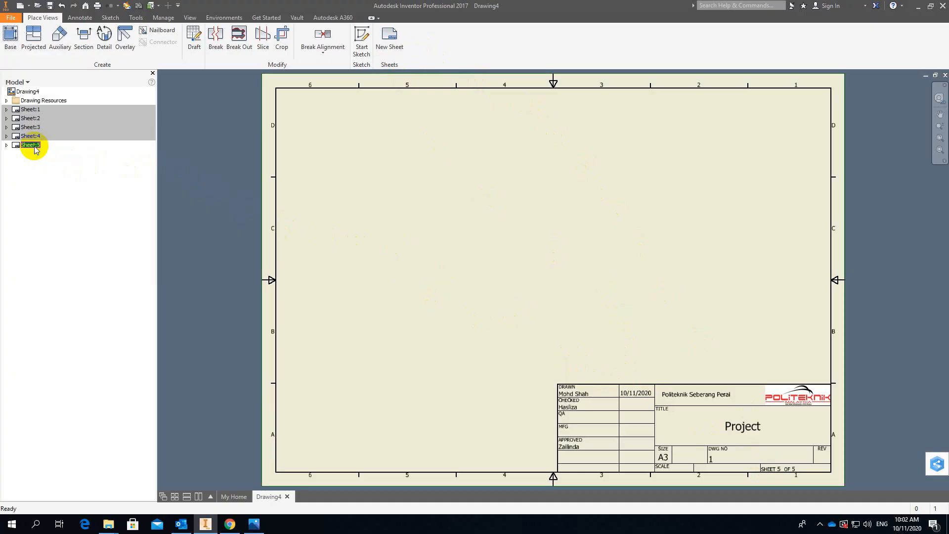
pyautogui.rightClick(33, 147)
pyautogui.click(57, 174)
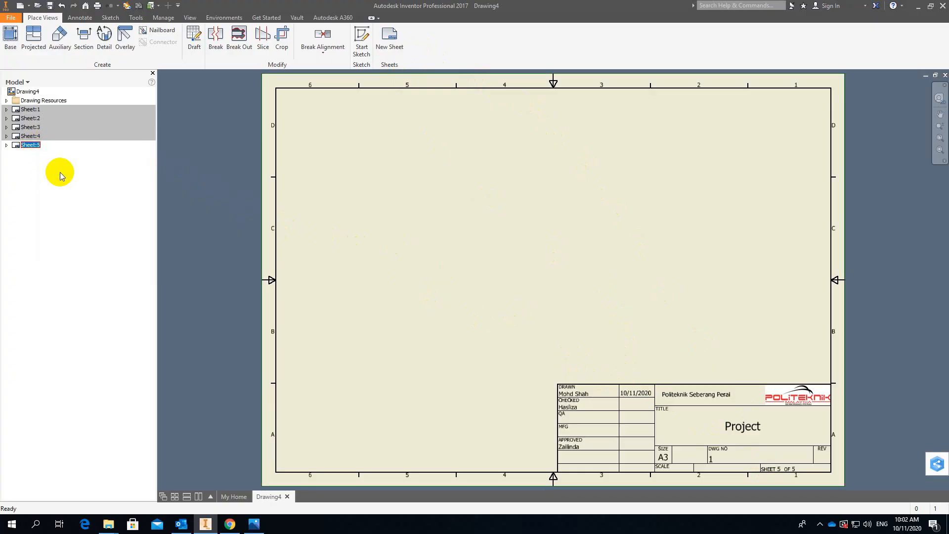
pyautogui.click(484, 276)
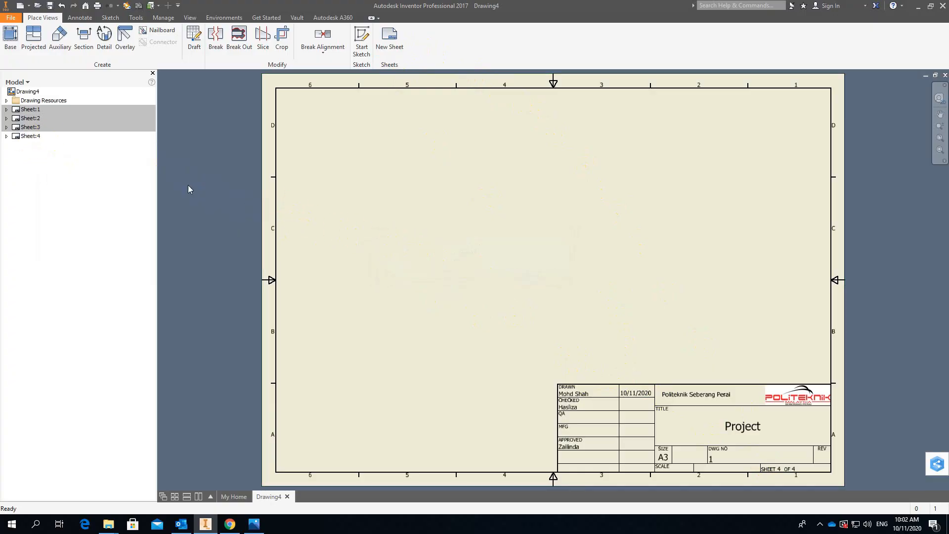
pyautogui.rightClick(32, 137)
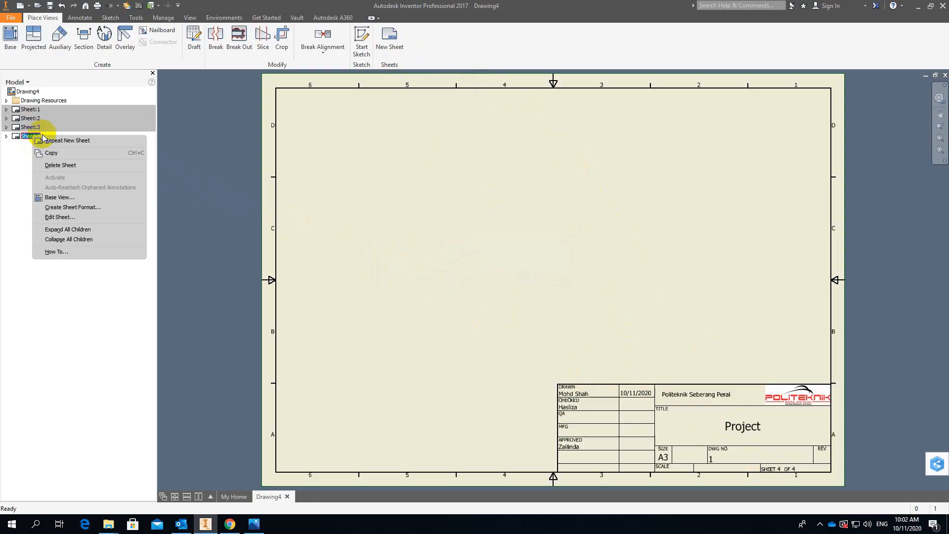
pyautogui.click(61, 166)
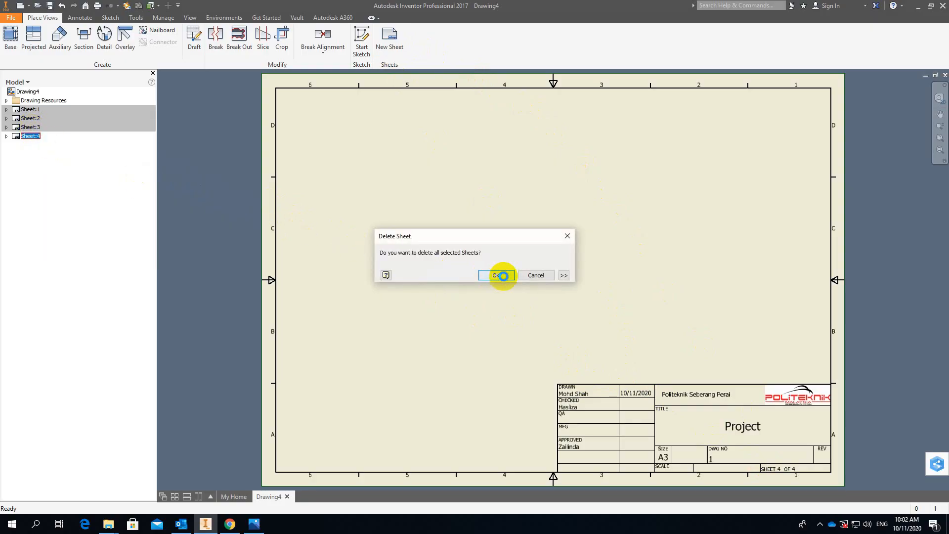
pyautogui.click(500, 276)
# Delete Sheet:3 and Sheet:2, keeping only Sheet:1 in the drawing.
pyautogui.rightClick(30, 127)
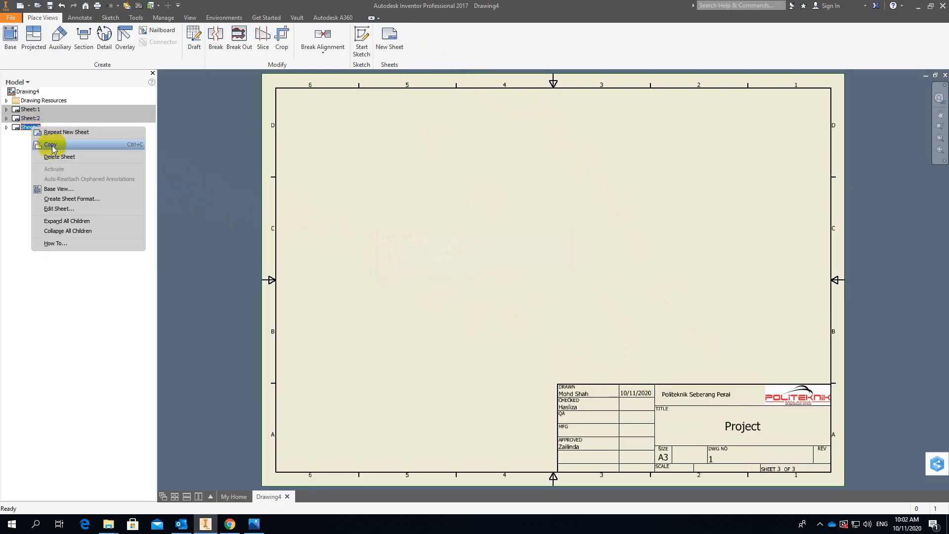
pyautogui.click(55, 157)
pyautogui.click(487, 273)
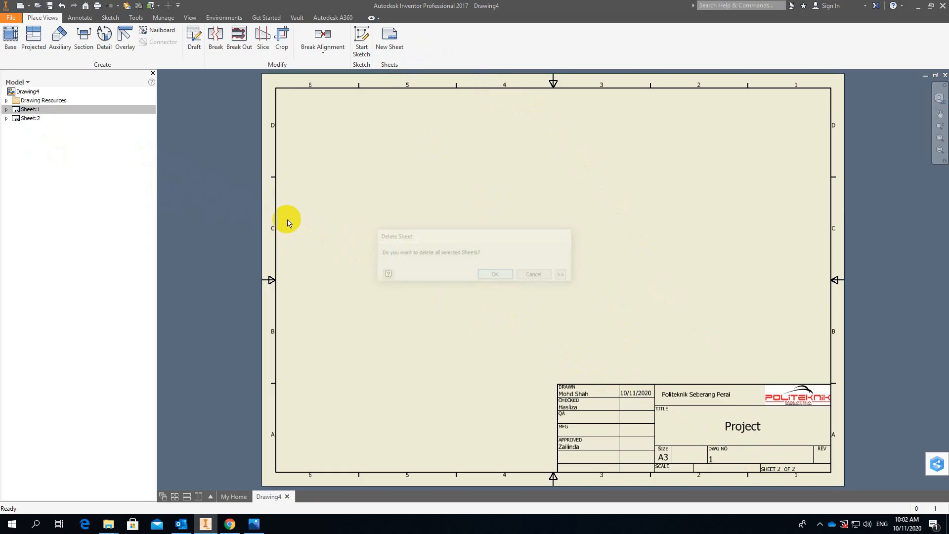
pyautogui.click(25, 119)
pyautogui.rightClick(24, 122)
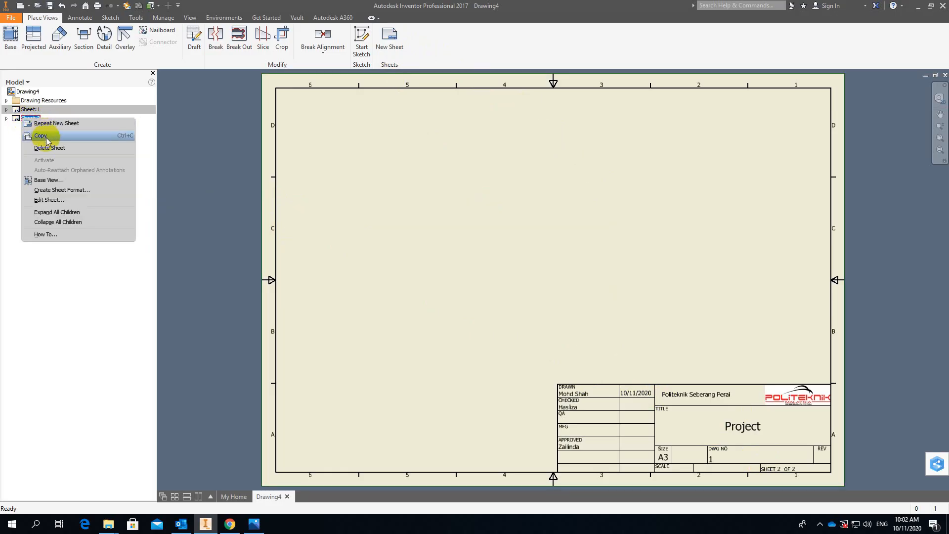
pyautogui.click(48, 148)
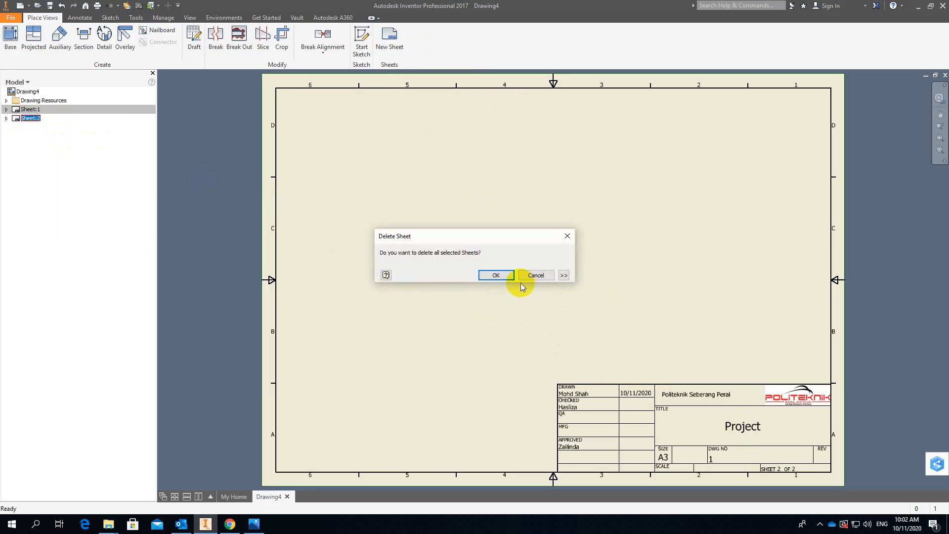
pyautogui.click(503, 276)
pyautogui.scroll(3, 649, 301)
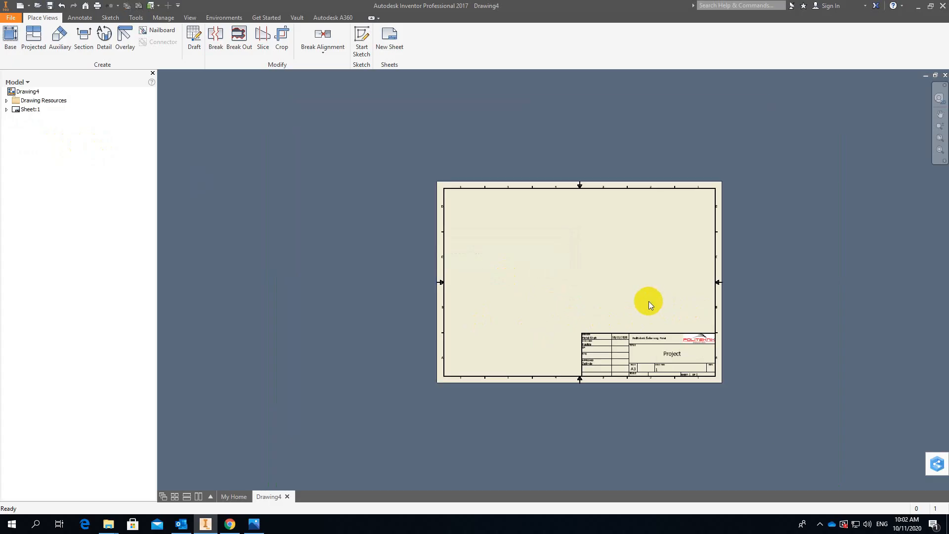
pyautogui.scroll(-7, 649, 301)
pyautogui.moveTo(689, 344); pyautogui.dragTo(641, 161, button='middle')
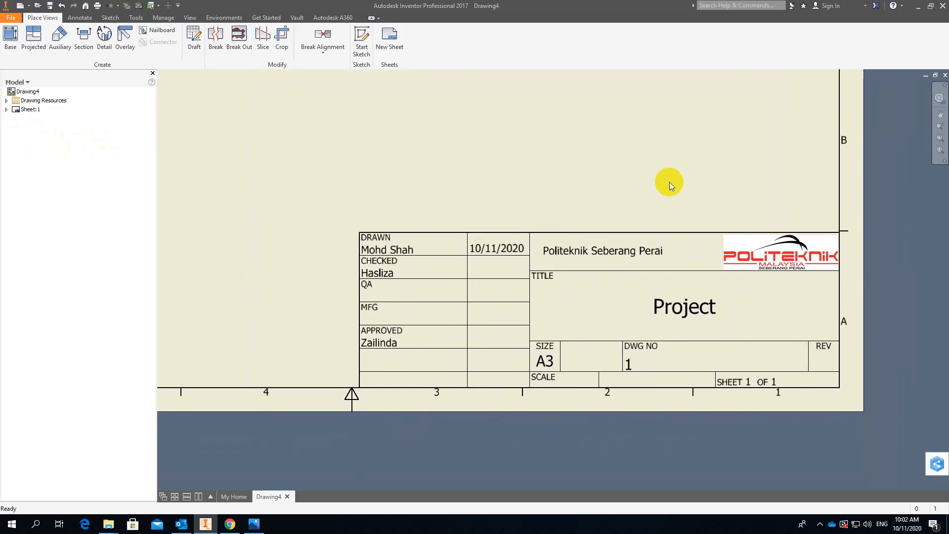